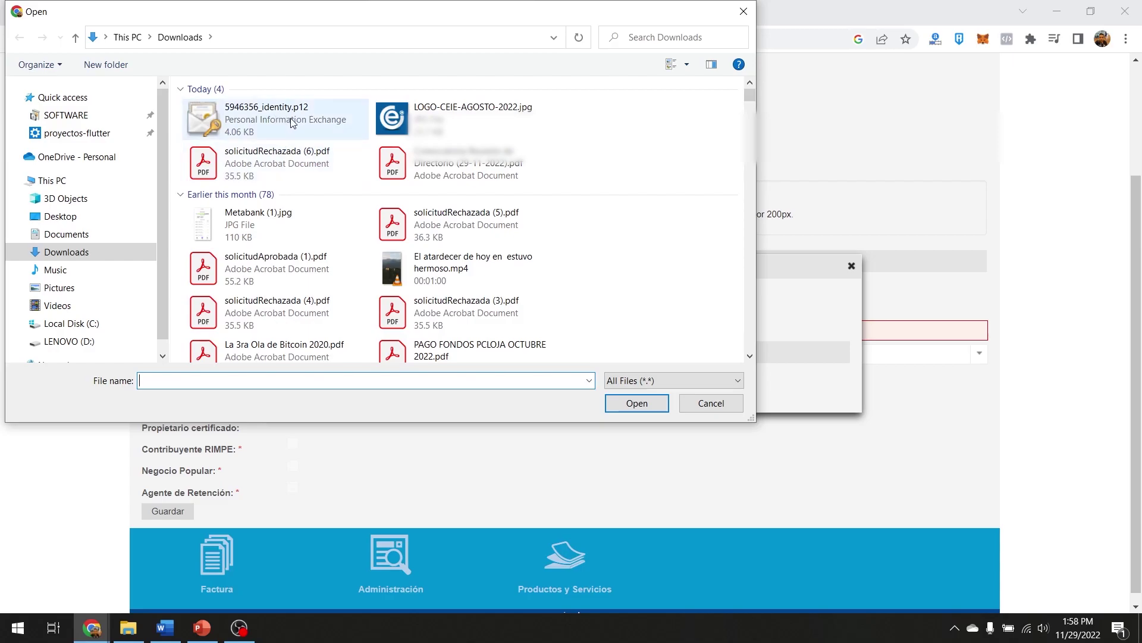
# - Choose the certificate file 5946356_identity.p12 for the electronic signature and save the issuer profile
pyautogui.click(303, 115)
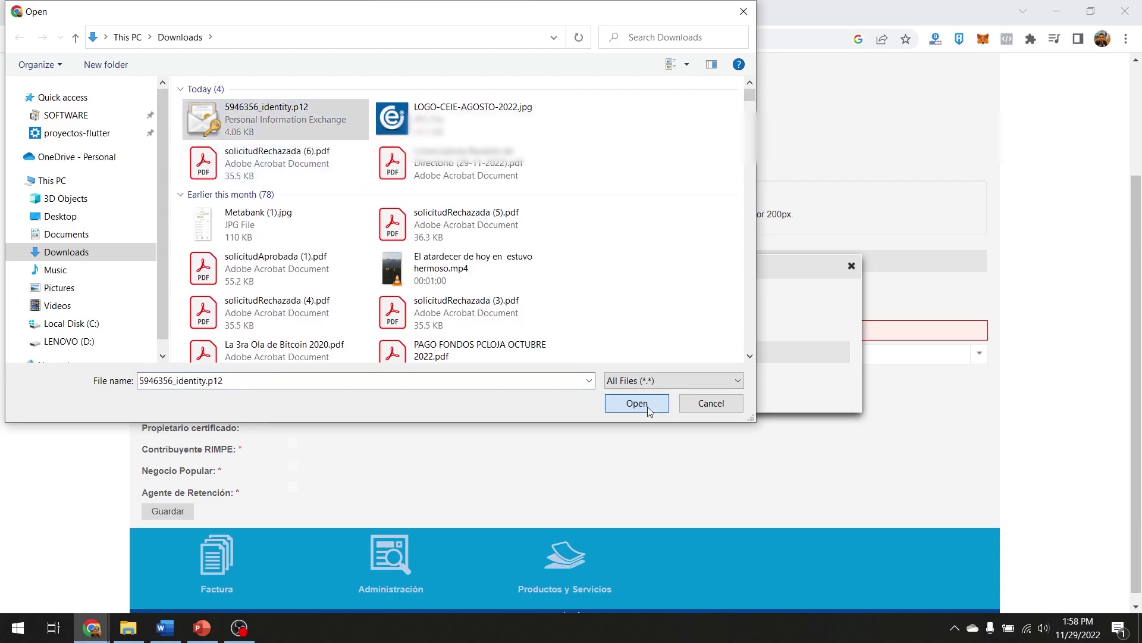
pyautogui.click(645, 403)
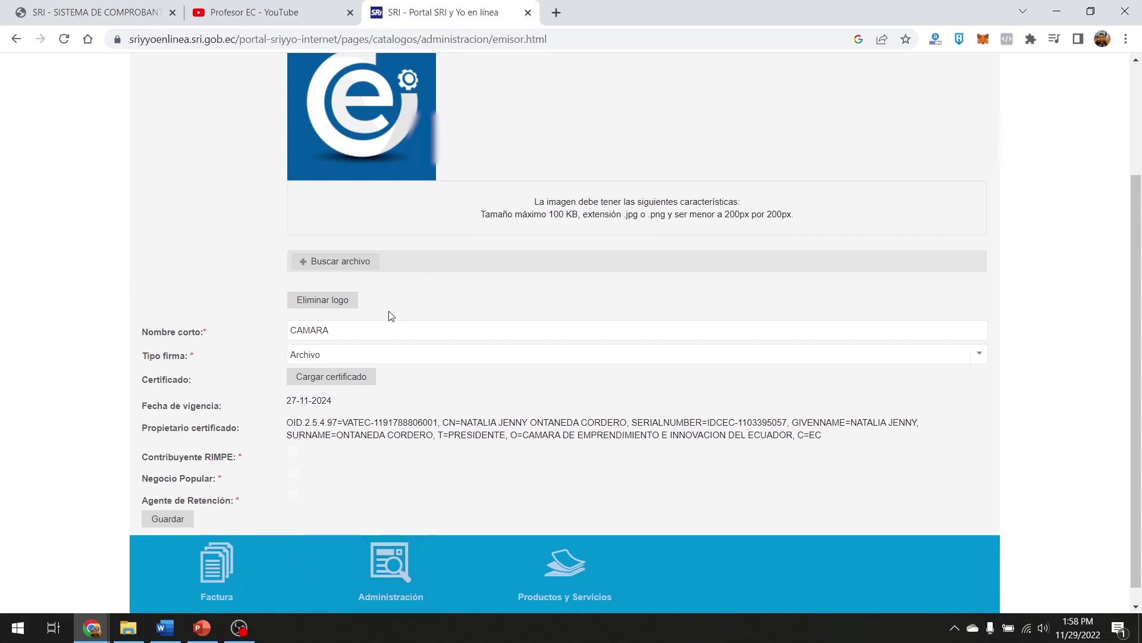
pyautogui.click(176, 524)
pyautogui.scroll(3, 554, 475)
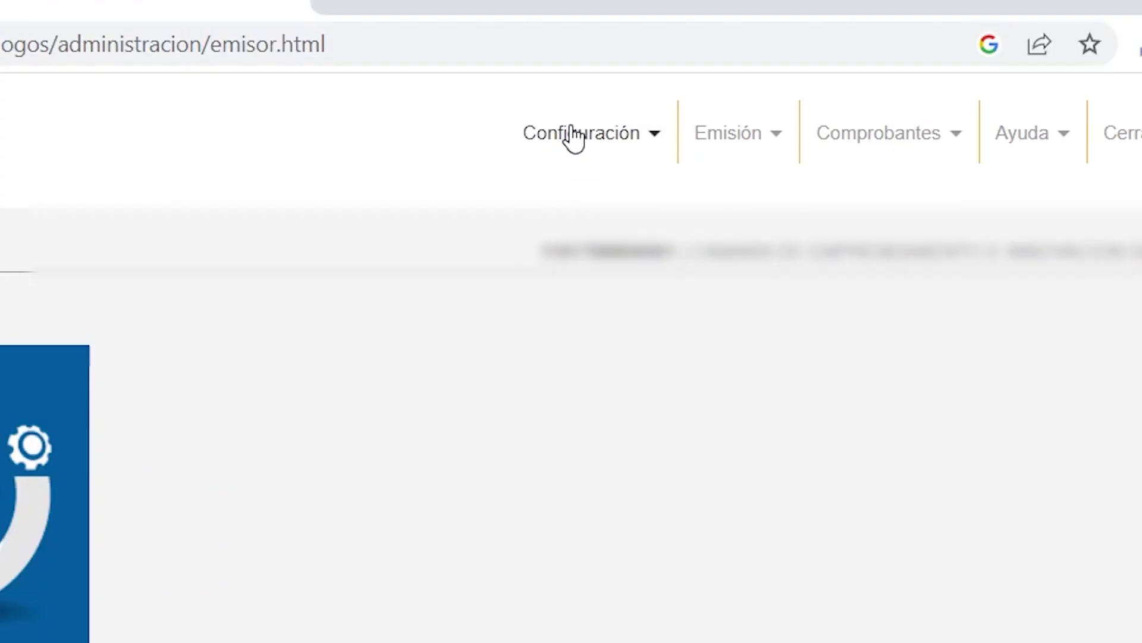
# - Create a new entry in Mis productos y servicios with code 1191, name SERVICIOS PROFESIONALES and unit price 50
pyautogui.click(663, 82)
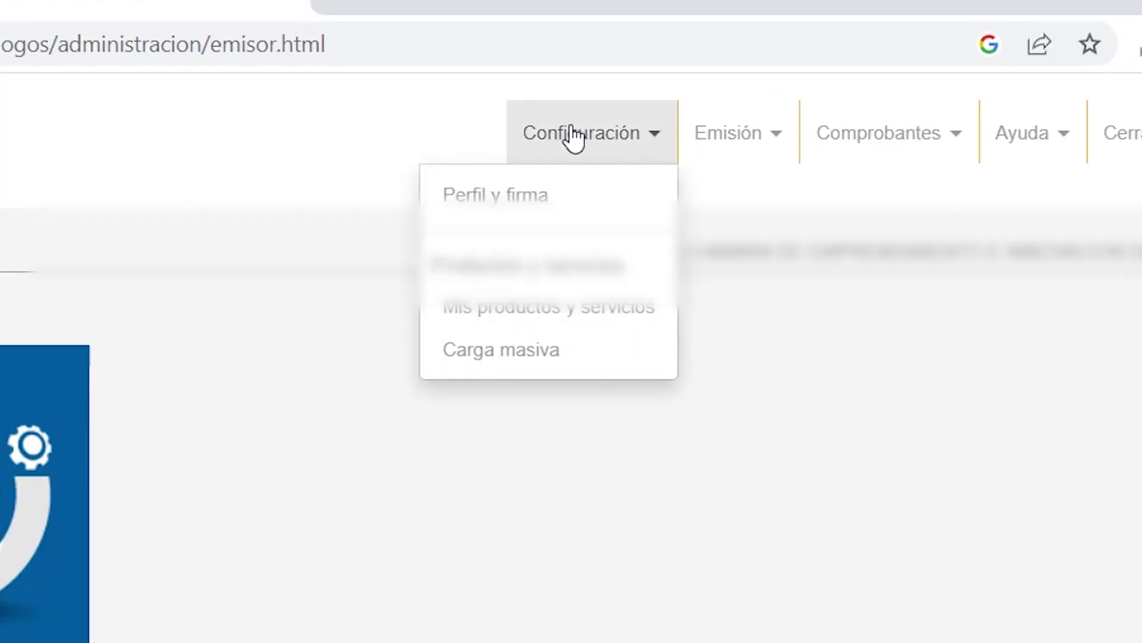
pyautogui.click(564, 321)
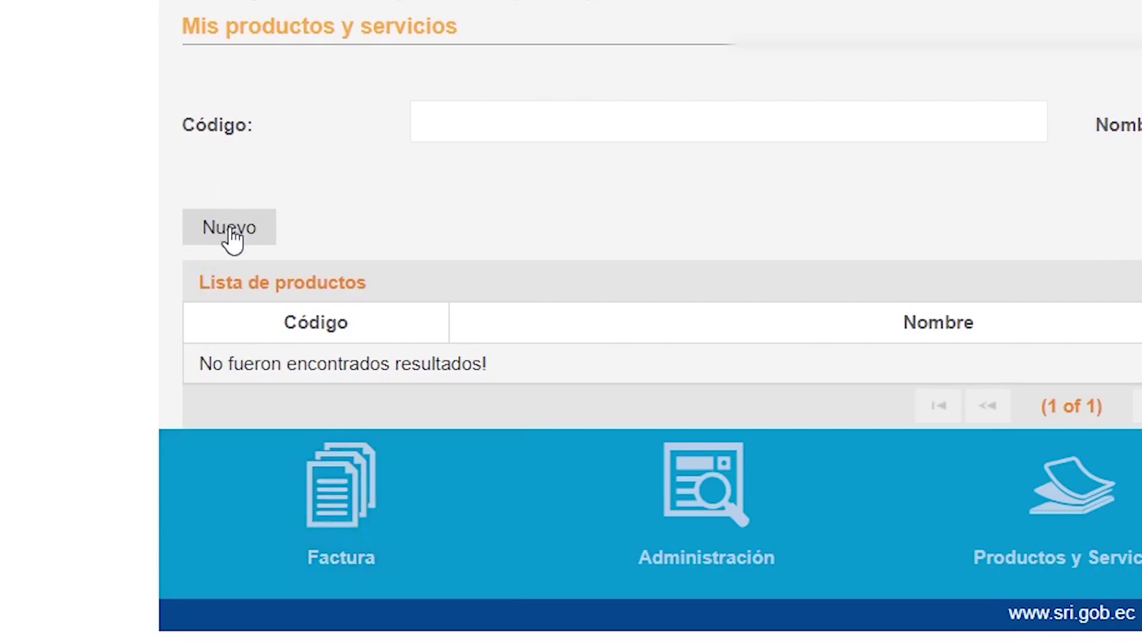
pyautogui.click(169, 234)
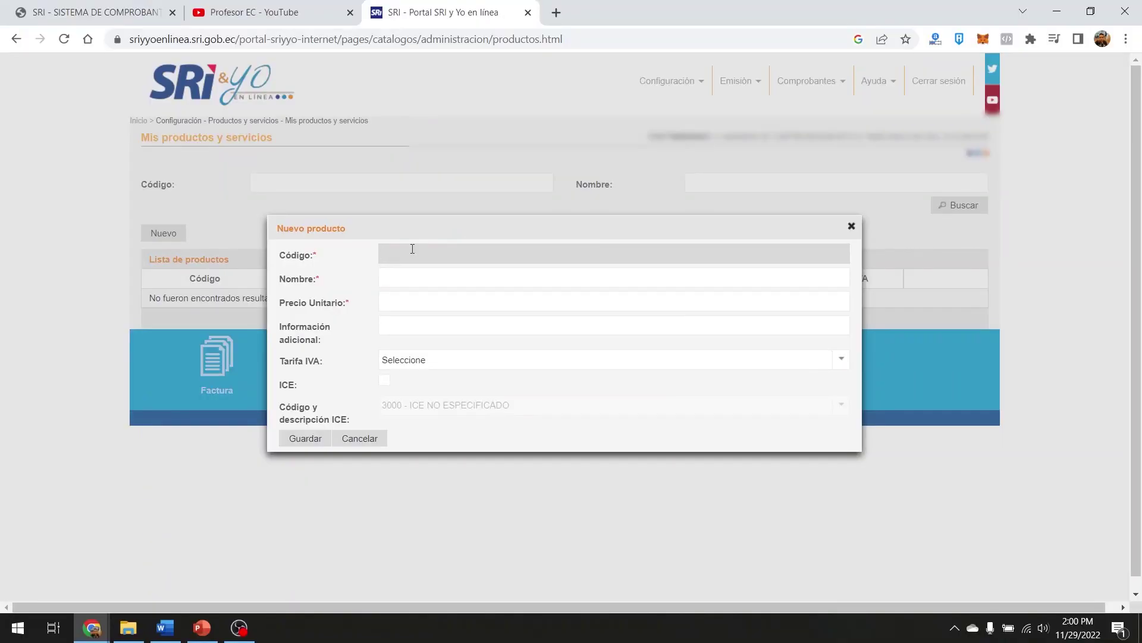
pyautogui.write('1191')
pyautogui.doubleClick(391, 254)
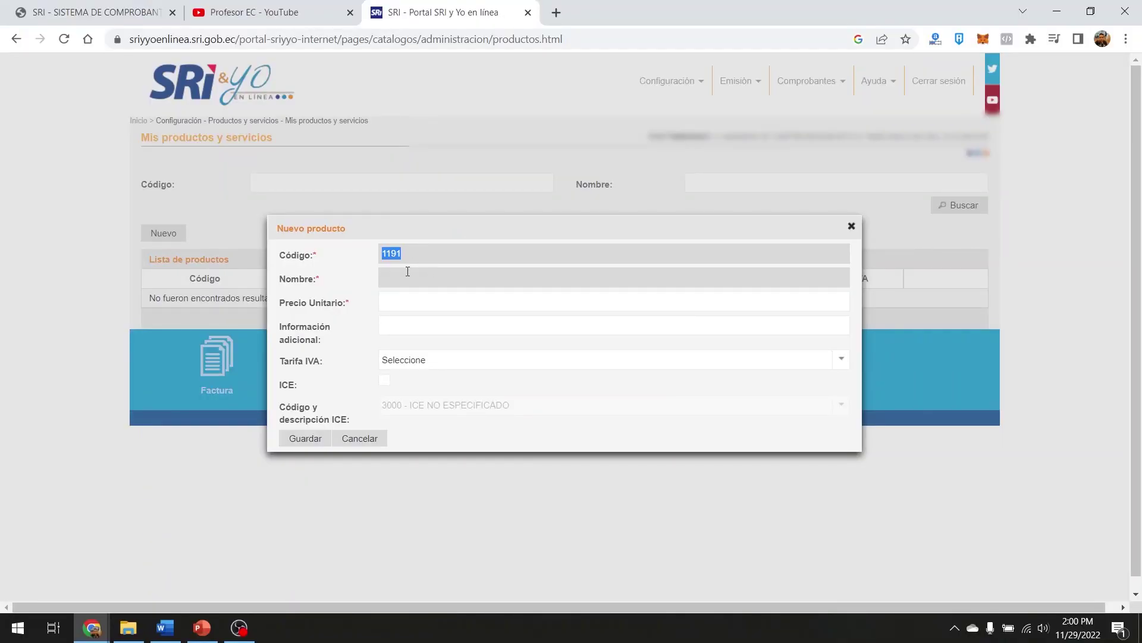
pyautogui.click(397, 279)
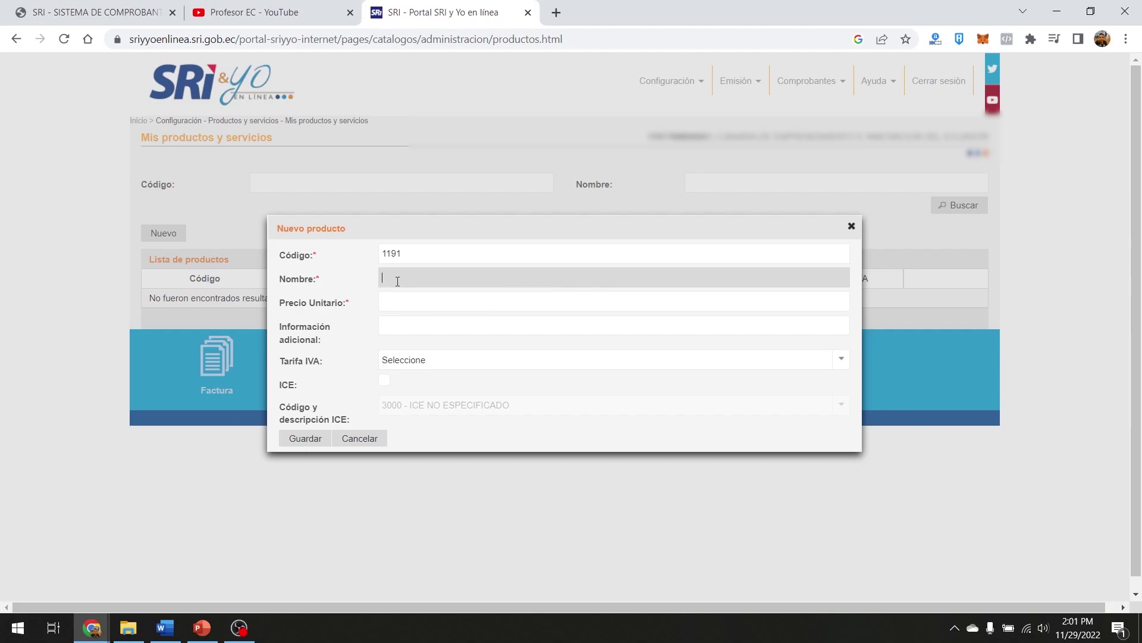
pyautogui.write('SERVICIOS PROFESIONALES')
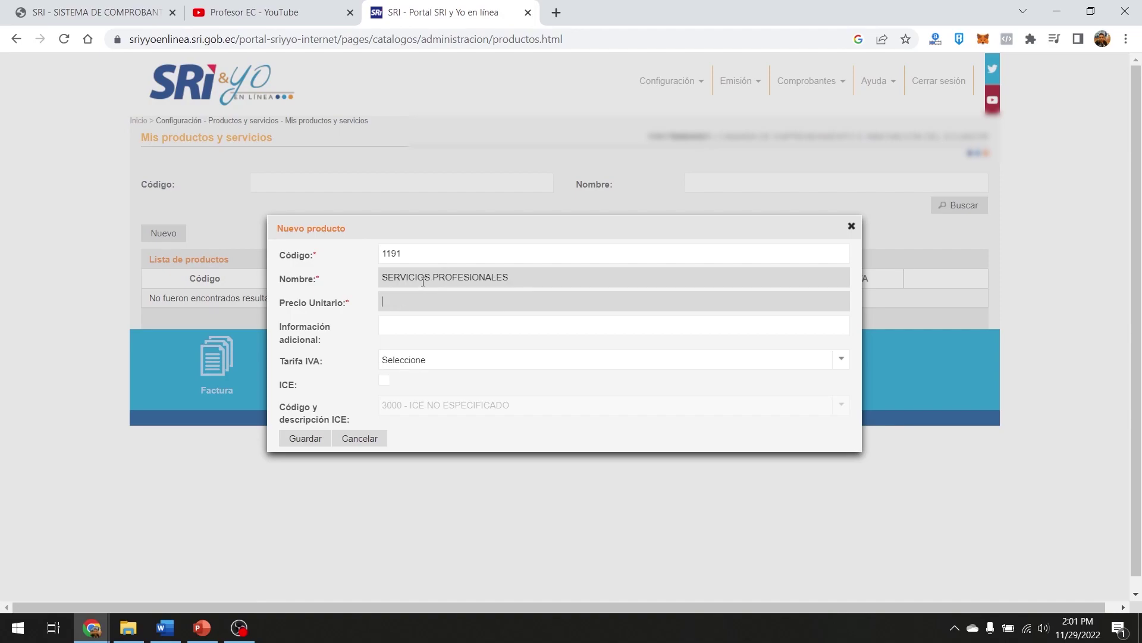
pyautogui.click(381, 301)
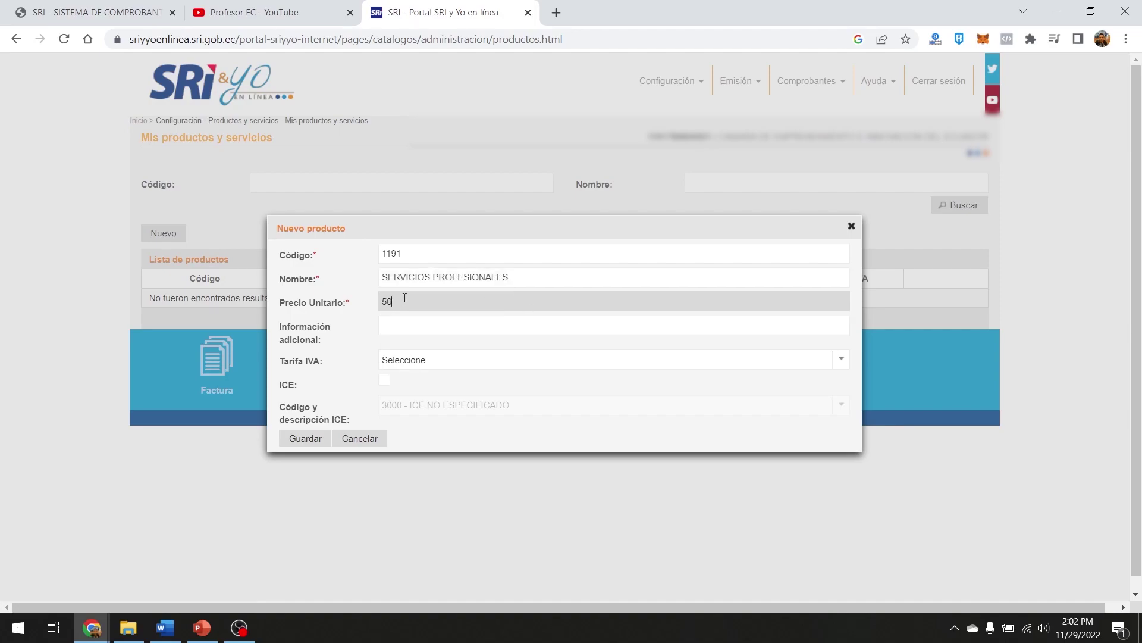
pyautogui.doubleClick(386, 302)
# - Divide 50 by 1.12 in Calculator to get the pre-tax price, and return to the new product form
pyautogui.press('XF86Calculator')
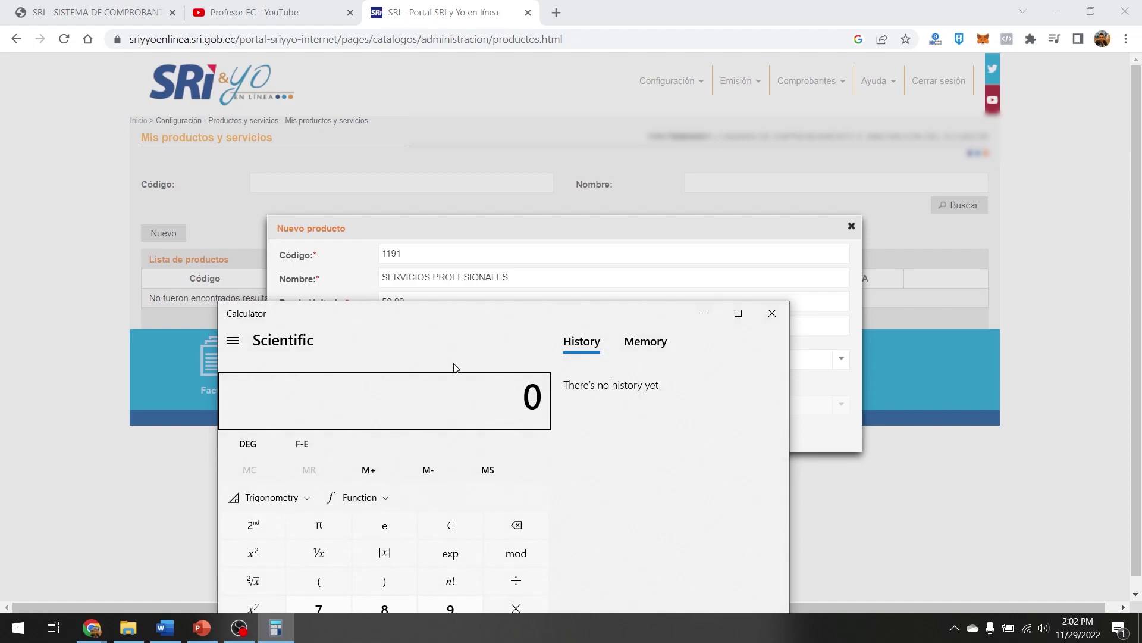
pyautogui.write('50')
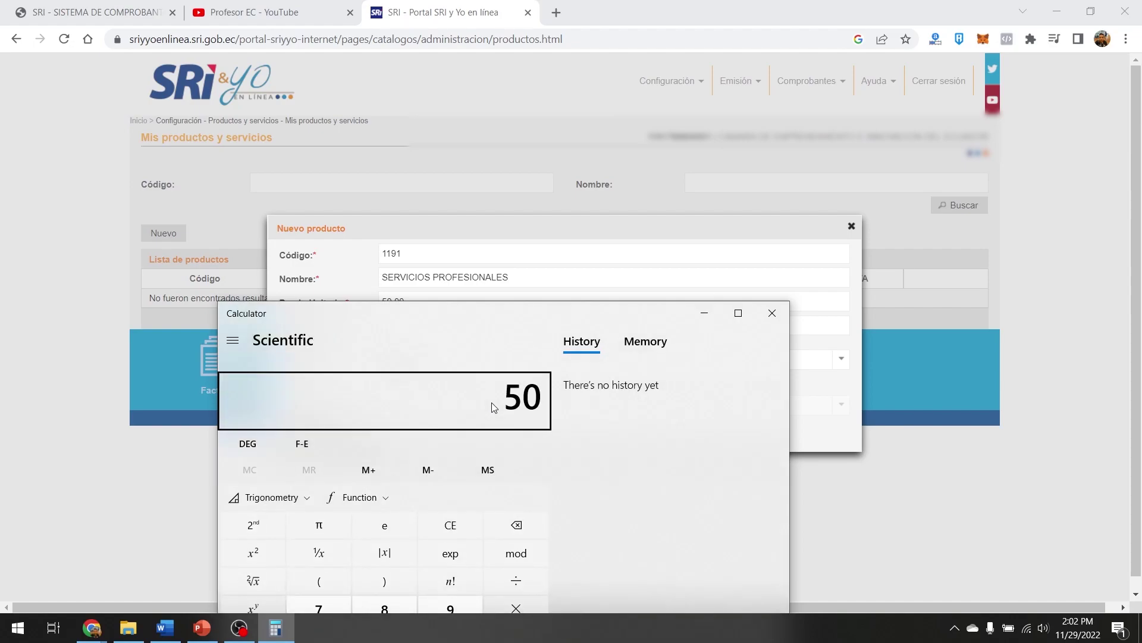
pyautogui.press('/')
pyautogui.write('1.12')
pyautogui.press('Return')
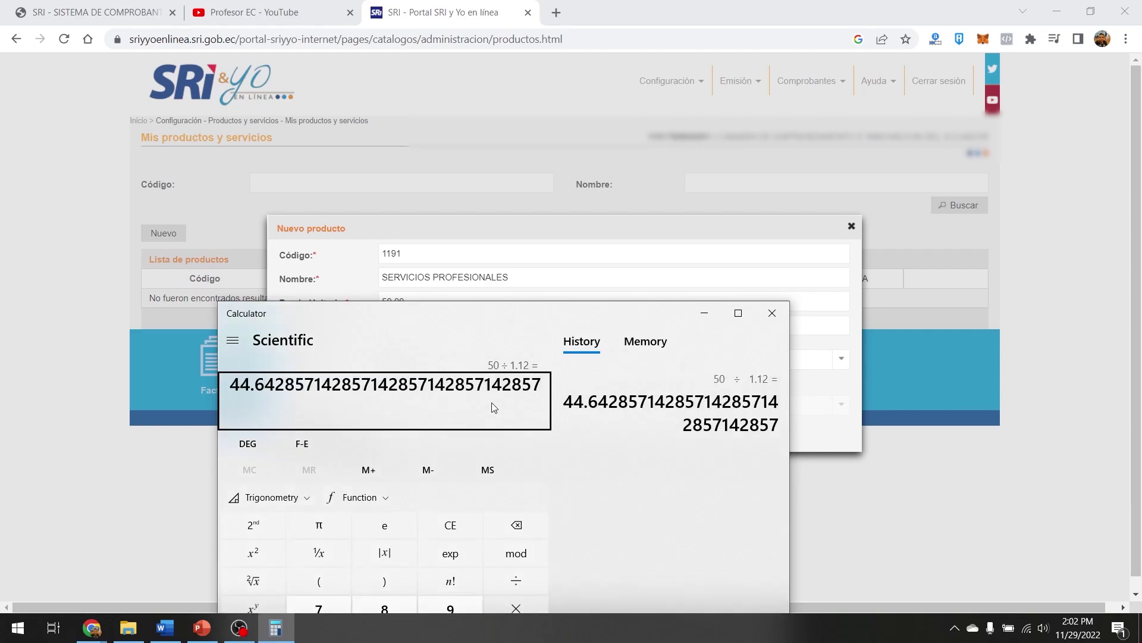
pyautogui.moveTo(241, 388); pyautogui.dragTo(275, 385)
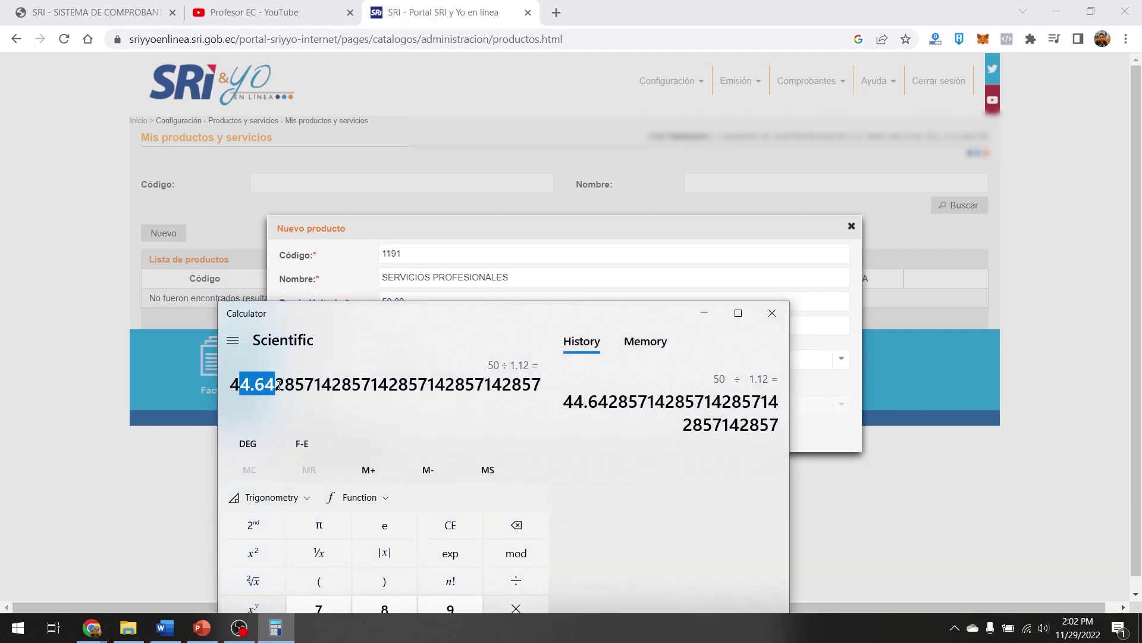
pyautogui.click(433, 220)
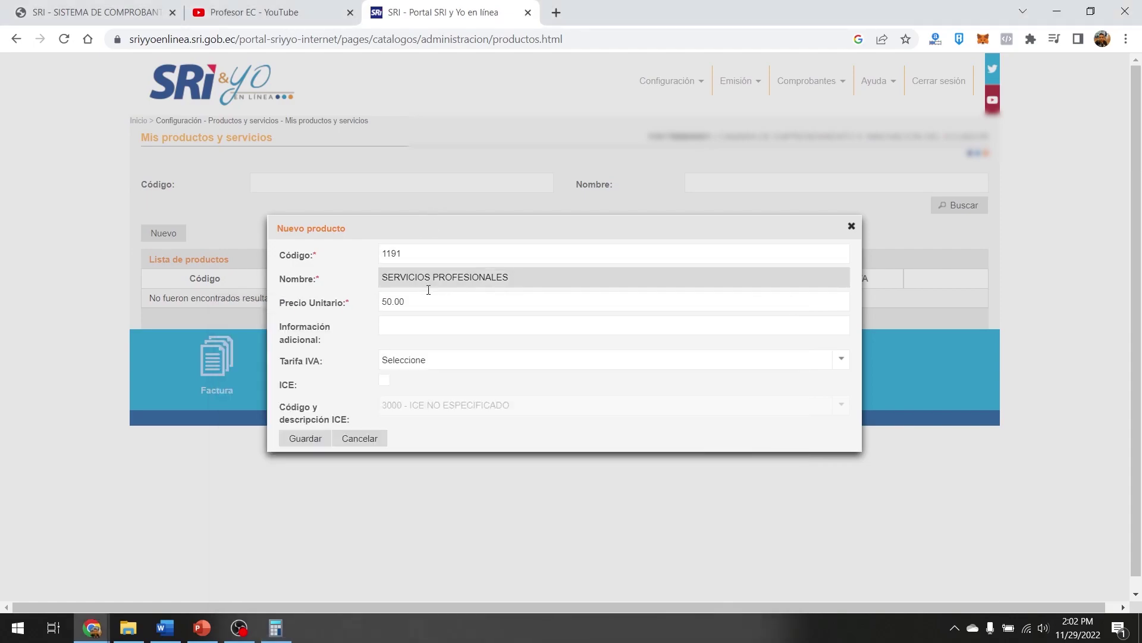
# - Set the product's unit price to 44.64 and its additional information to ASESORÍA FINANCIERA
pyautogui.doubleClick(426, 311)
pyautogui.write('44.64')
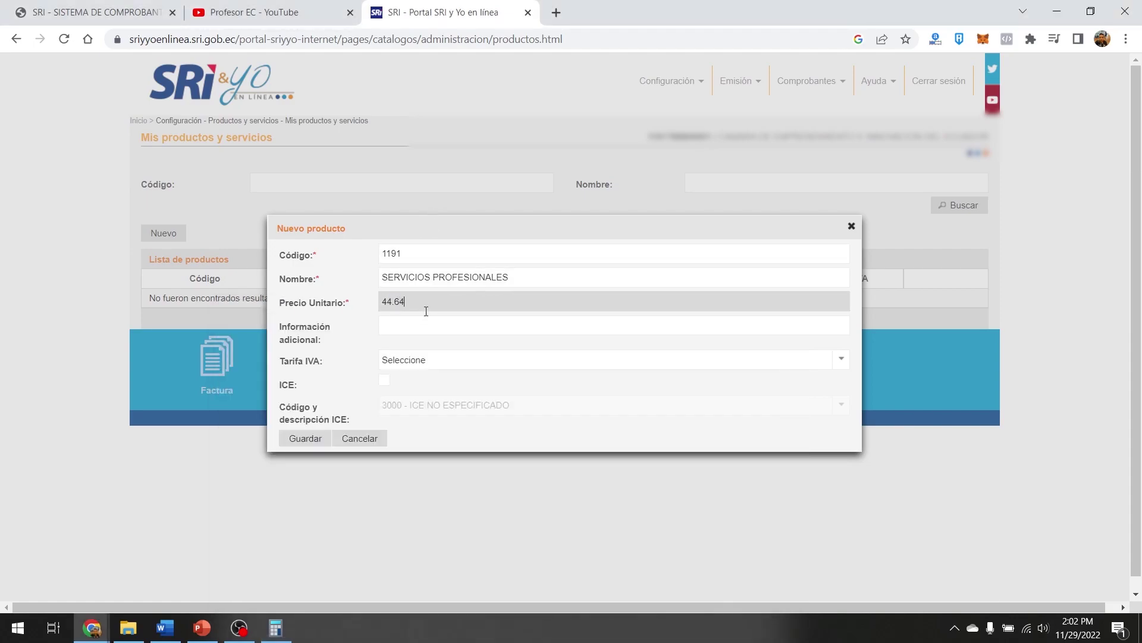
pyautogui.click(422, 333)
pyautogui.write('AS')
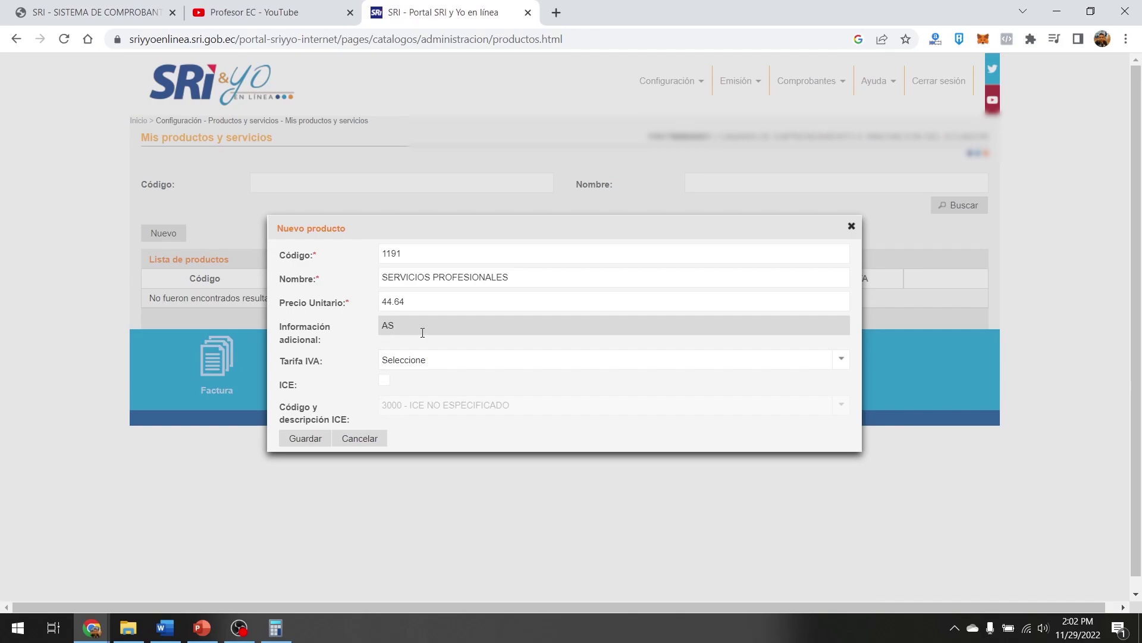
pyautogui.write('ESORÍA FINANCIERA')
# - Set the product's IVA rate to 12% and save the product
pyautogui.click(433, 361)
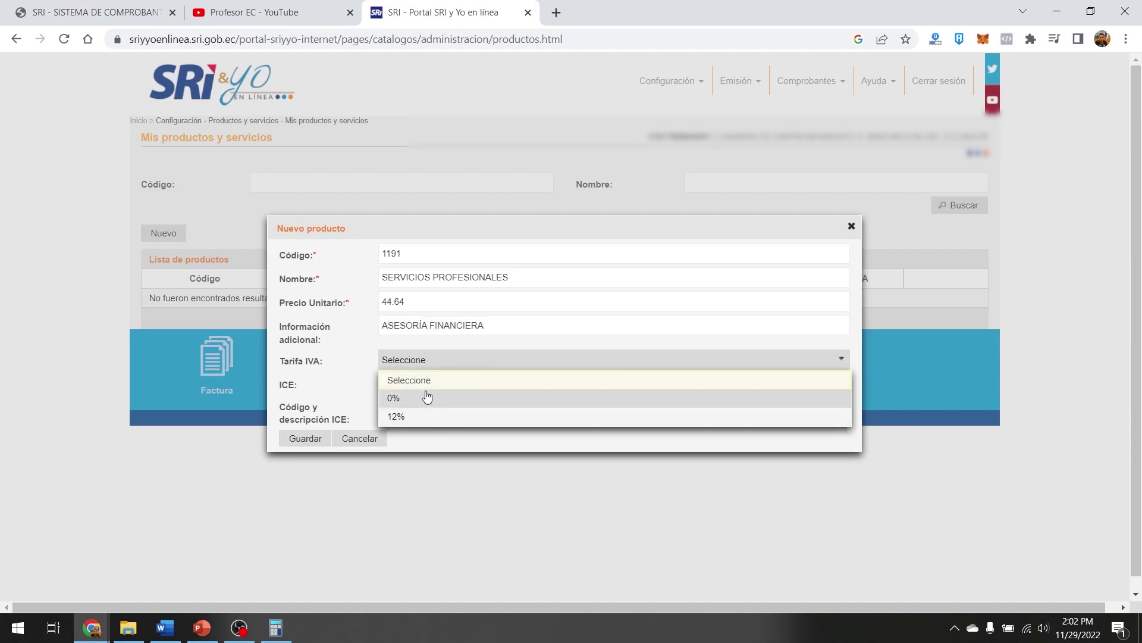
pyautogui.click(413, 418)
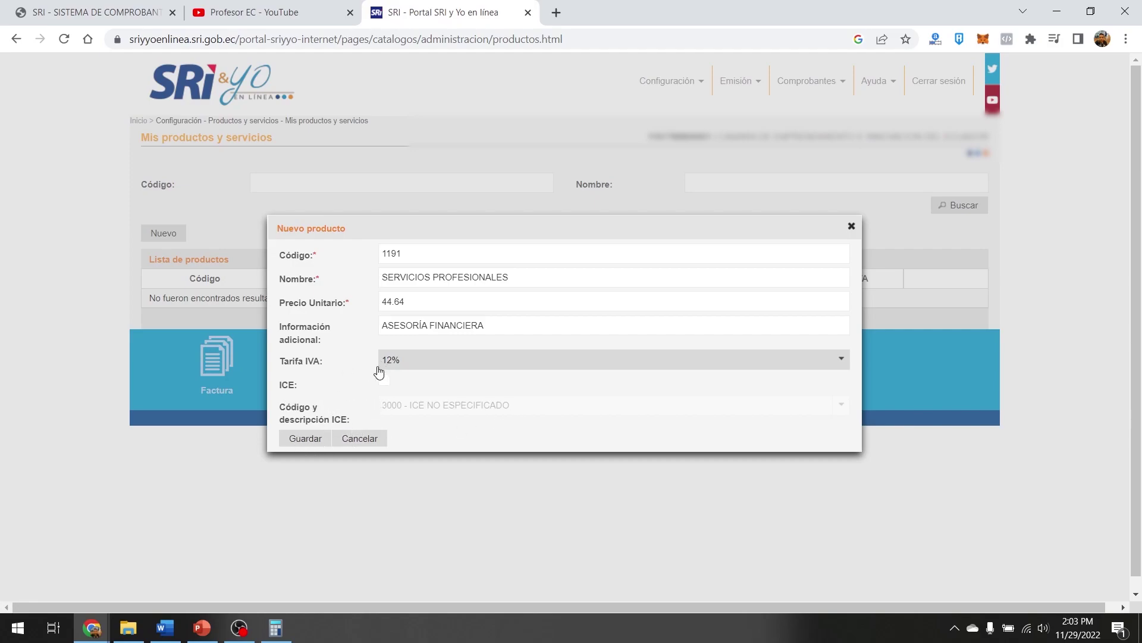
pyautogui.click(304, 440)
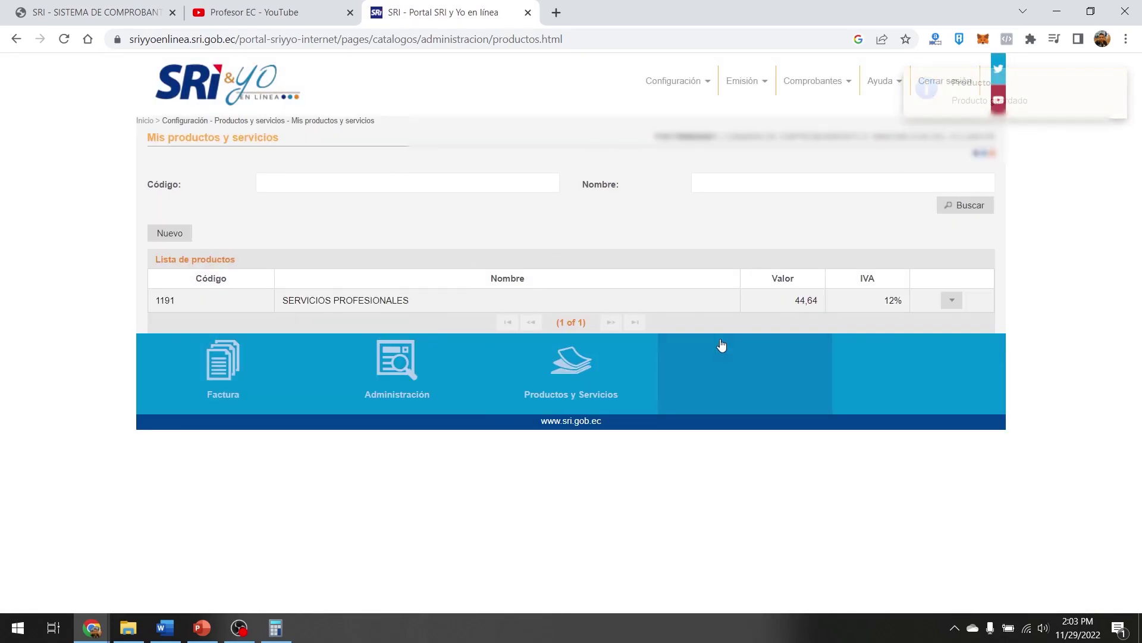
# - Start a new Factura and select establishment 001, leaving the guía de remisión empty
pyautogui.click(239, 385)
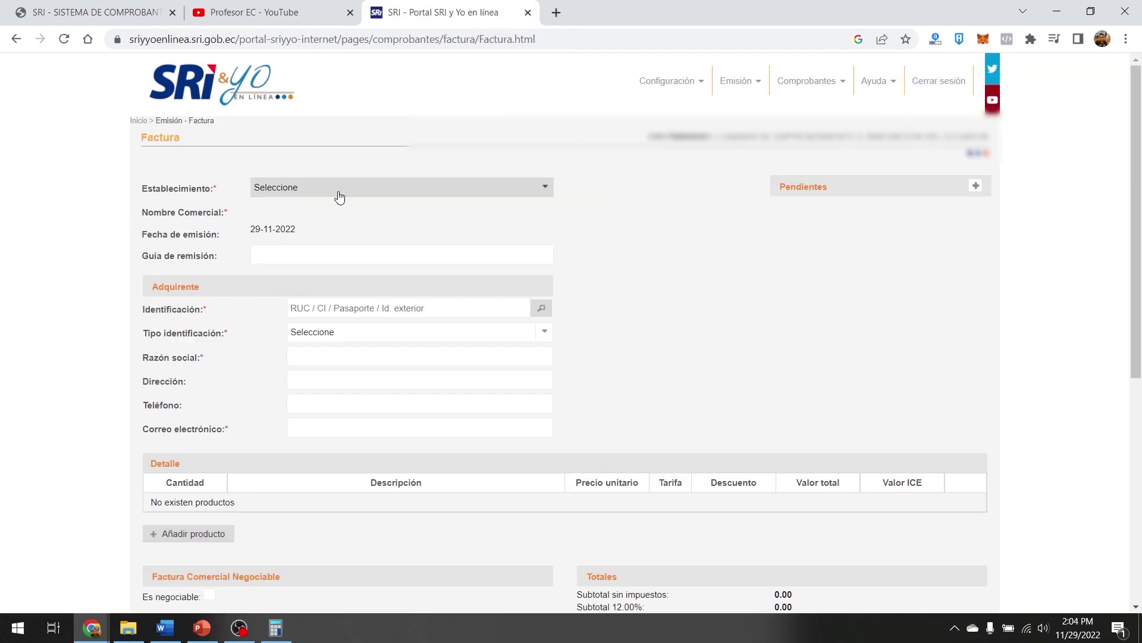
pyautogui.click(338, 190)
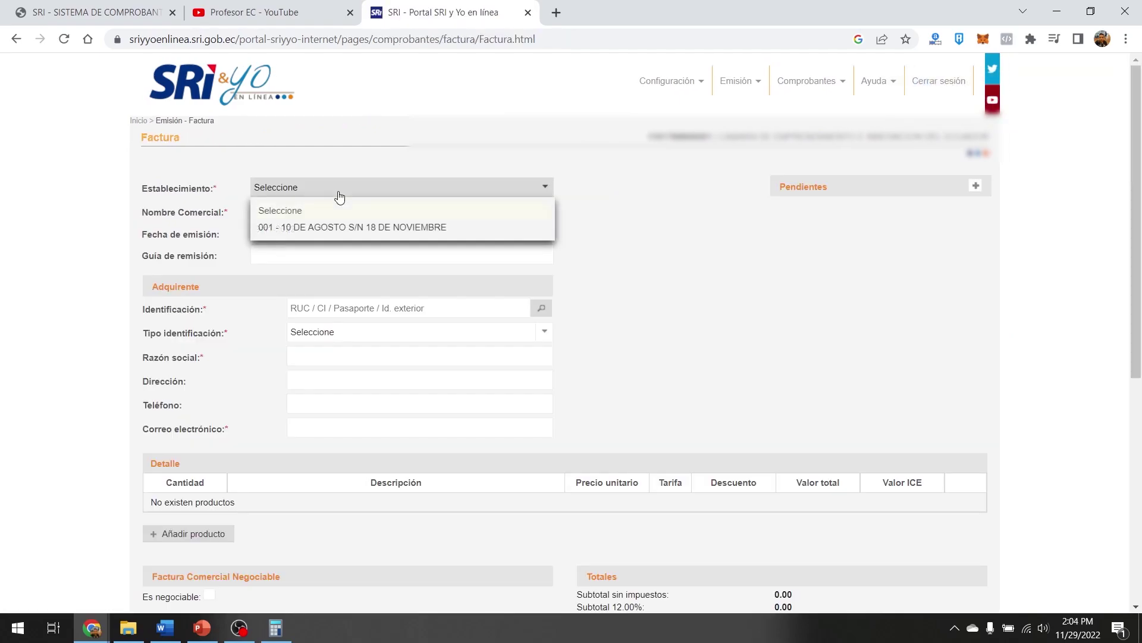
pyautogui.click(308, 228)
pyautogui.click(276, 250)
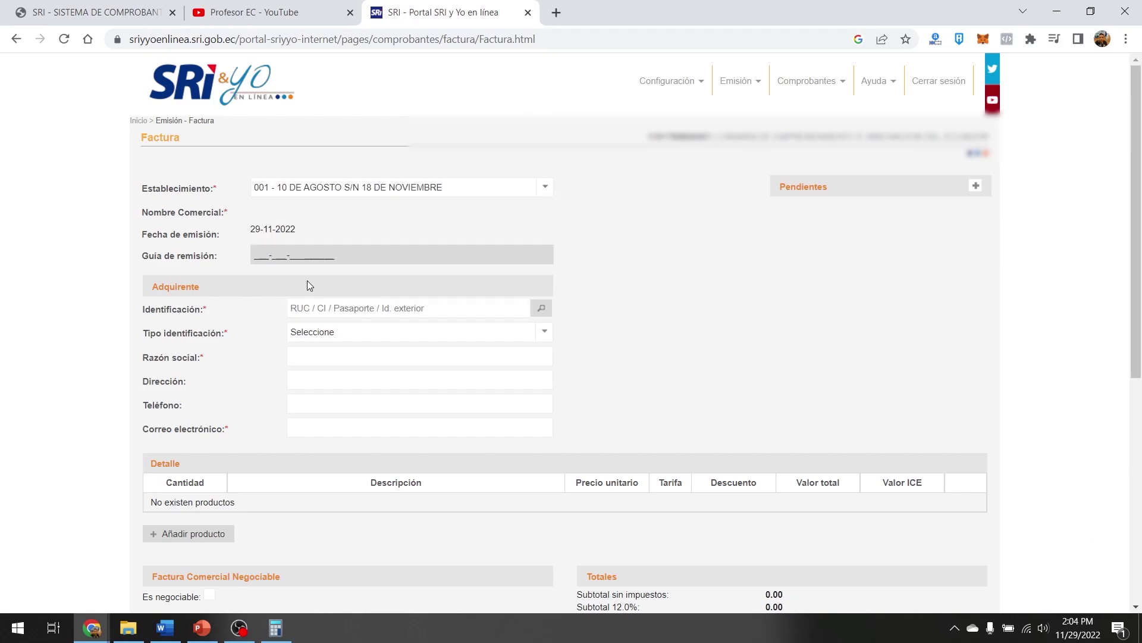
# - Enter the buyer's identification number to load their details, and replace the contact e-mail
pyautogui.click(315, 312)
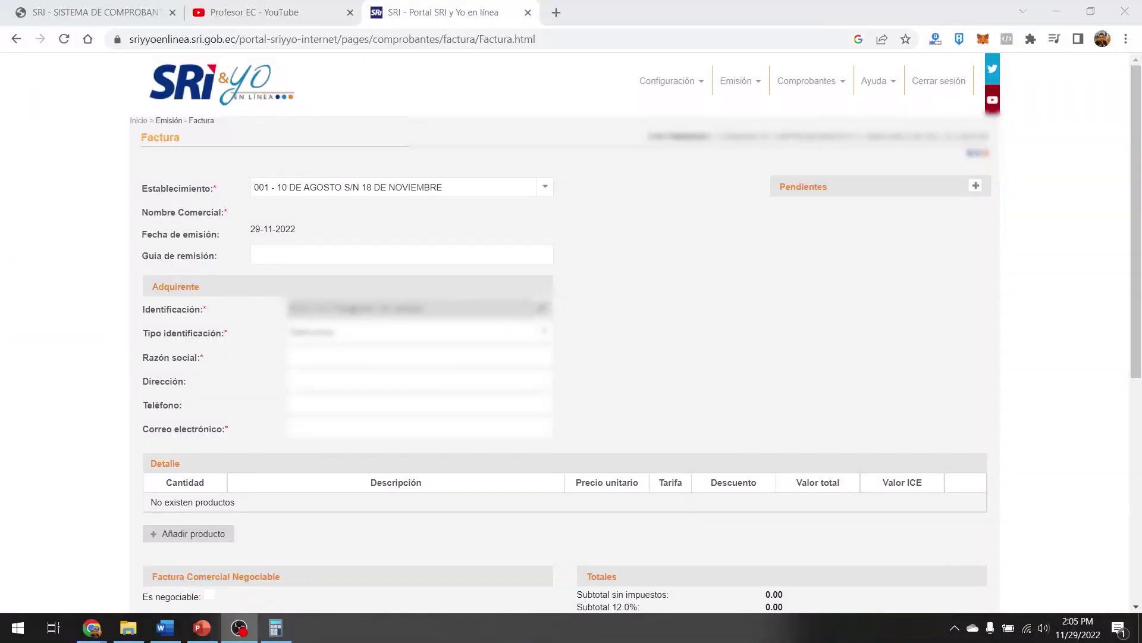
pyautogui.hotkey('ctrl', 'v')
pyautogui.press('Tab')
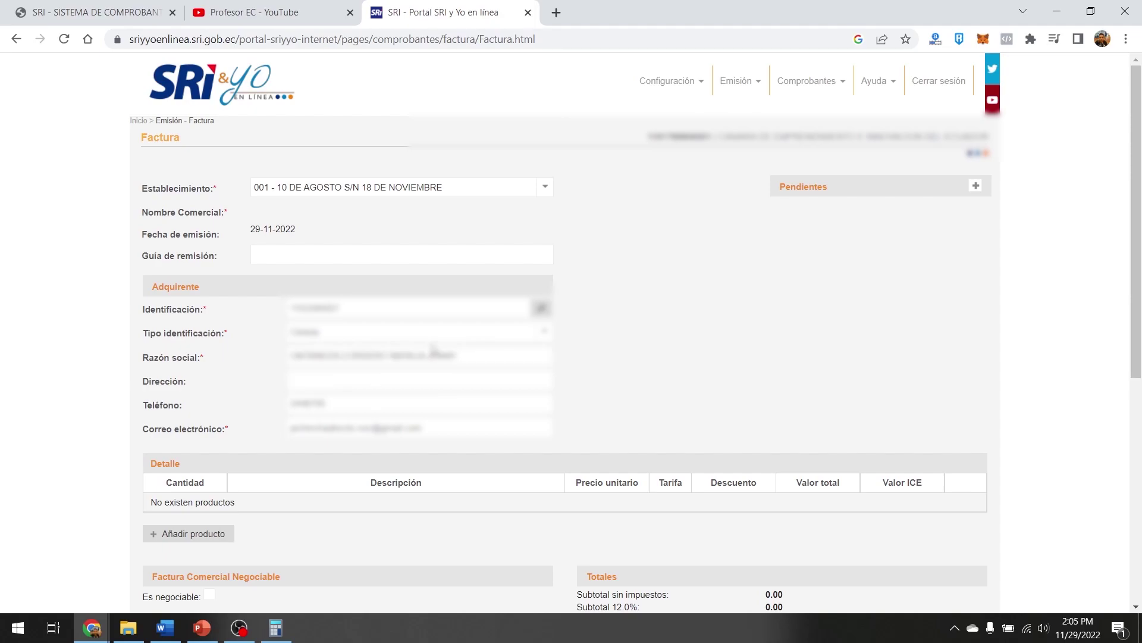
pyautogui.moveTo(420, 426); pyautogui.dragTo(160, 423)
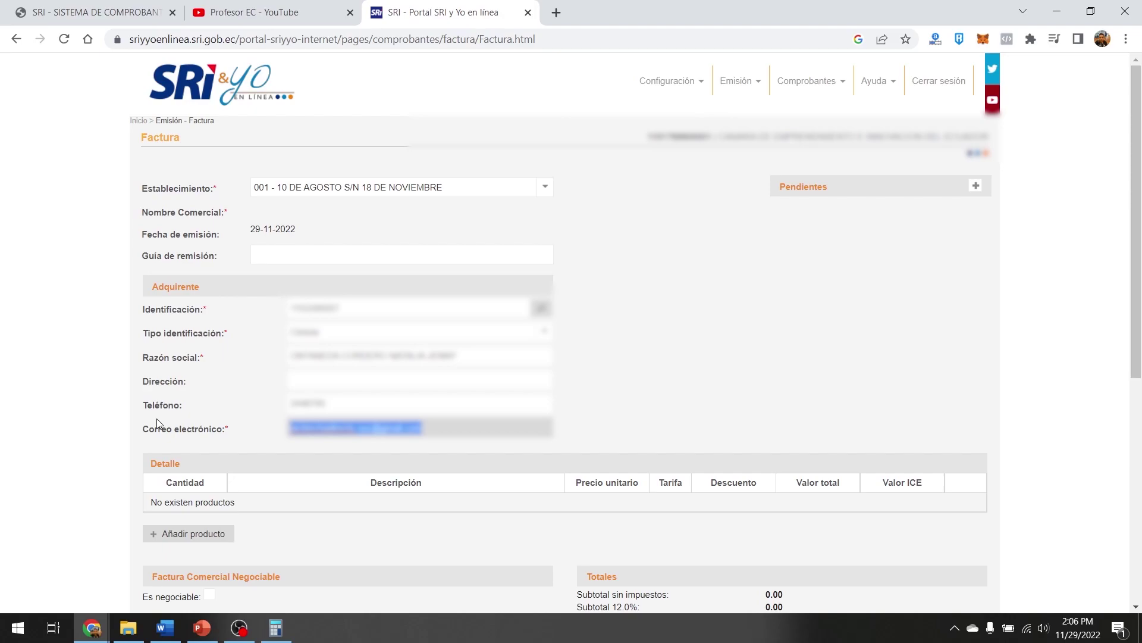
pyautogui.click(156, 419)
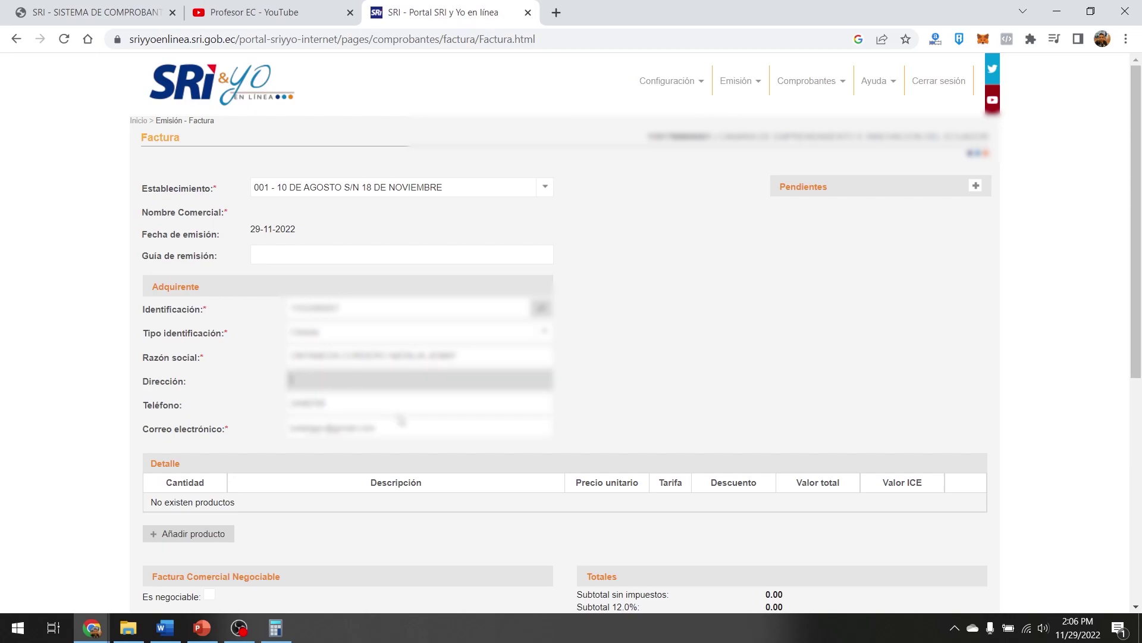
# - Add SERVICIOS PROFESIONALES from the product list to the invoice detail and check the amount payable
pyautogui.scroll(-3, 402, 420)
pyautogui.click(198, 321)
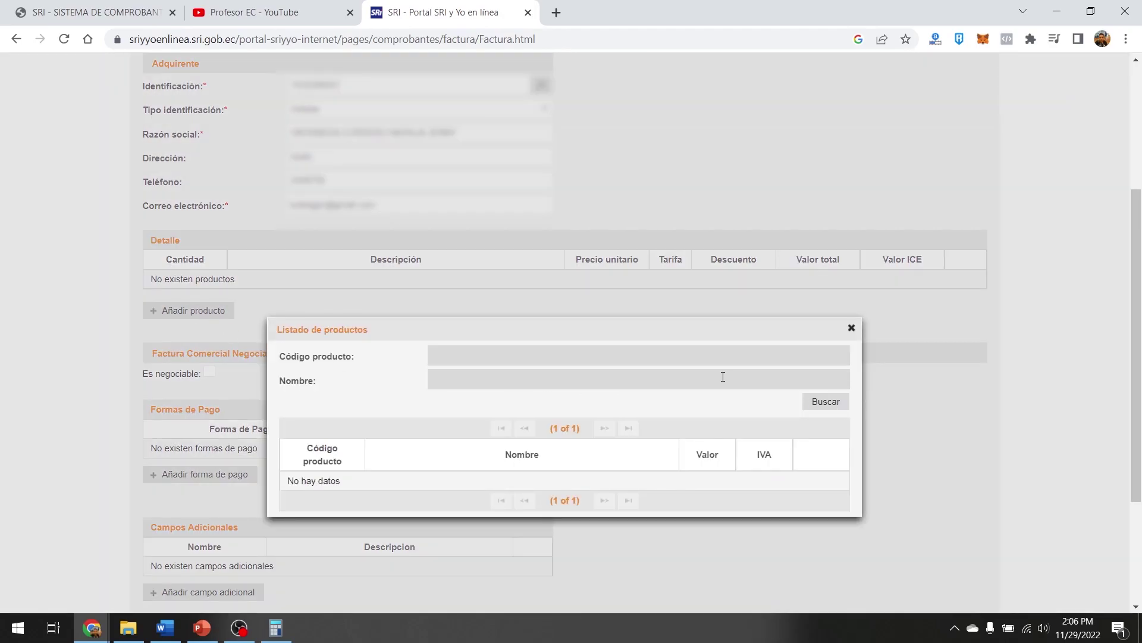
pyautogui.click(812, 405)
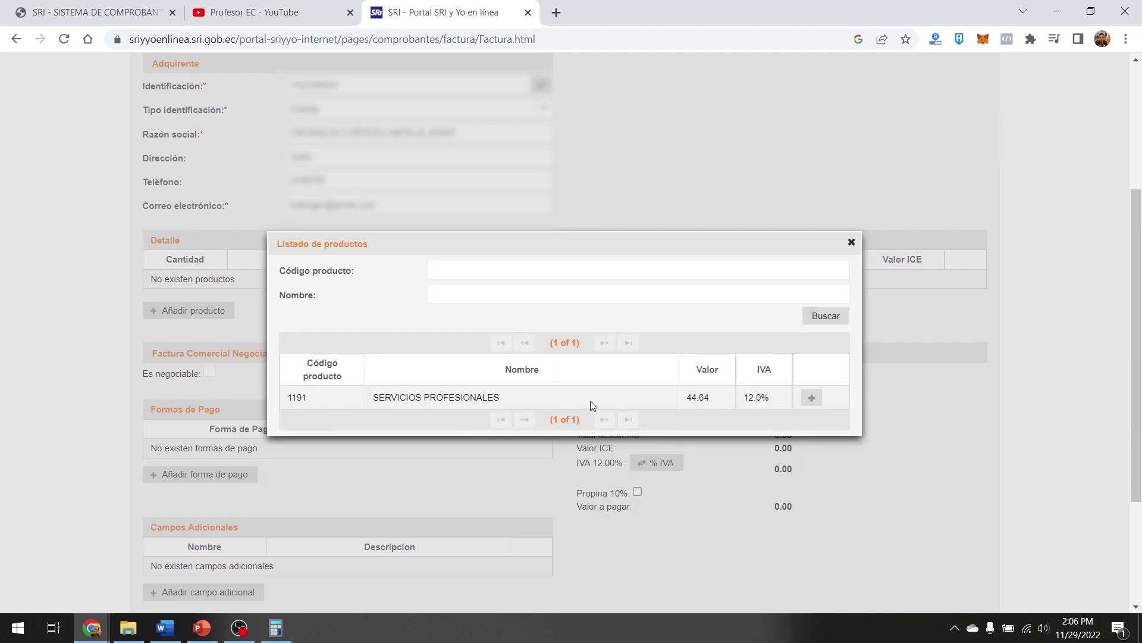
pyautogui.click(812, 399)
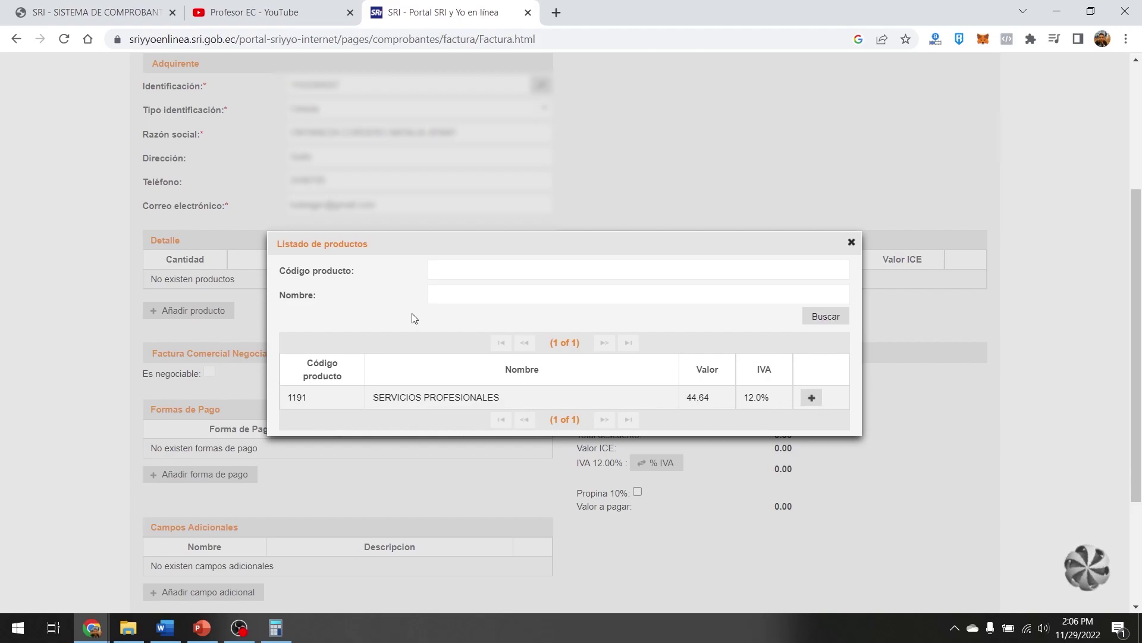
pyautogui.scroll(-3, 779, 503)
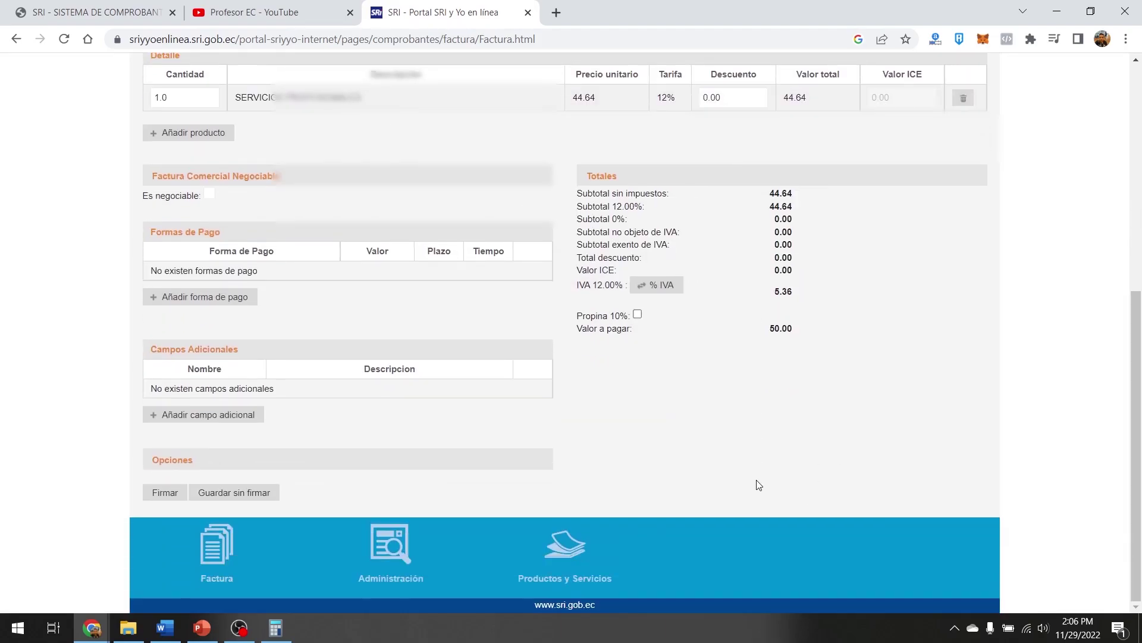
pyautogui.moveTo(766, 329); pyautogui.dragTo(858, 343)
pyautogui.click(819, 346)
pyautogui.moveTo(763, 334); pyautogui.dragTo(826, 337)
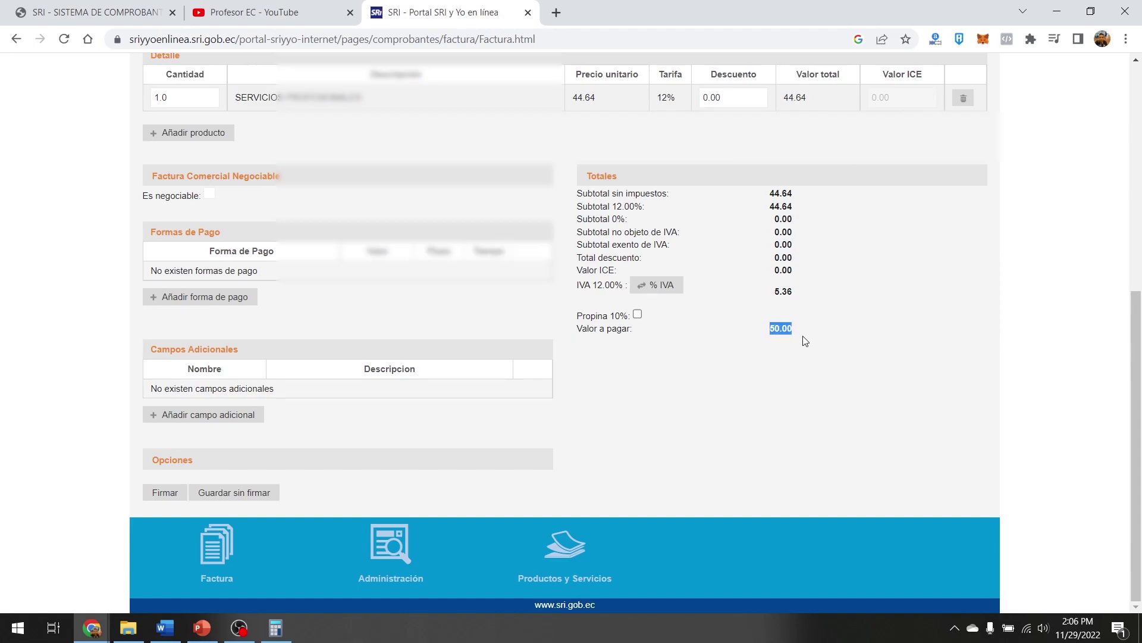
# - Add the payment method OTROS CON UTILIZACION DEL SISTEMA FINANCIERO with a value of 50 to the invoice and save it
pyautogui.scroll(4, 803, 387)
pyautogui.scroll(-3, 695, 344)
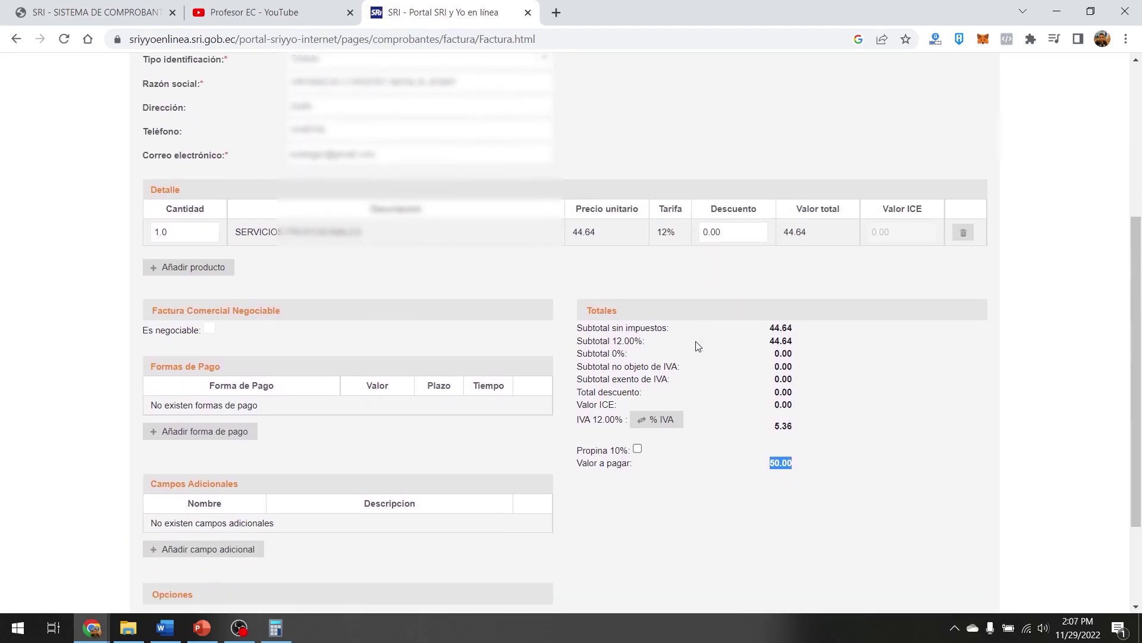
pyautogui.click(208, 300)
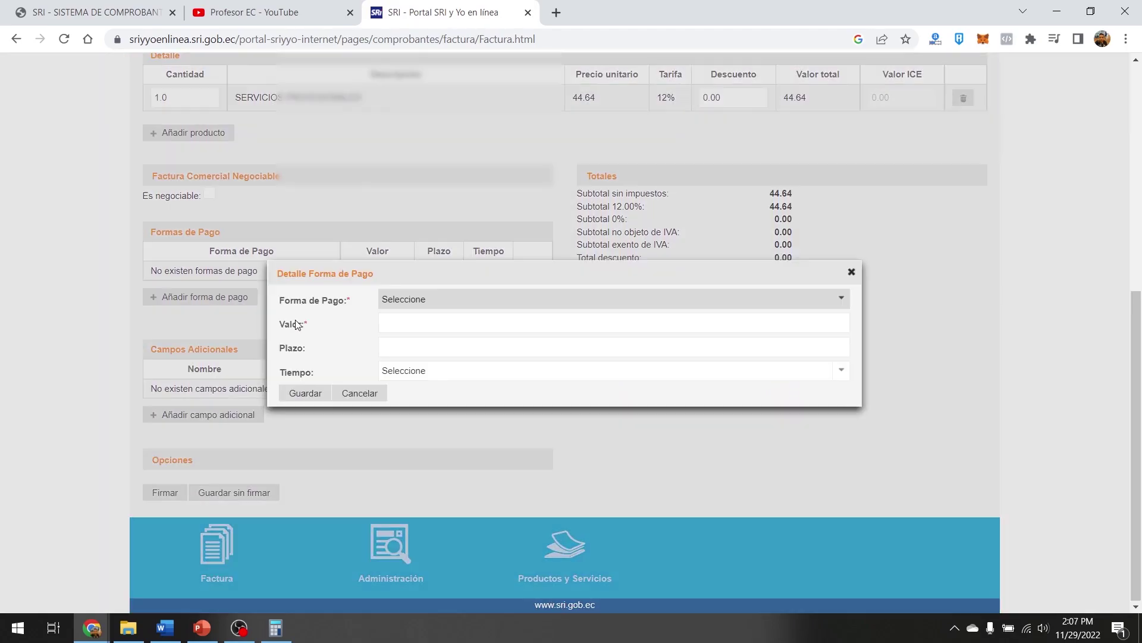
pyautogui.click(478, 304)
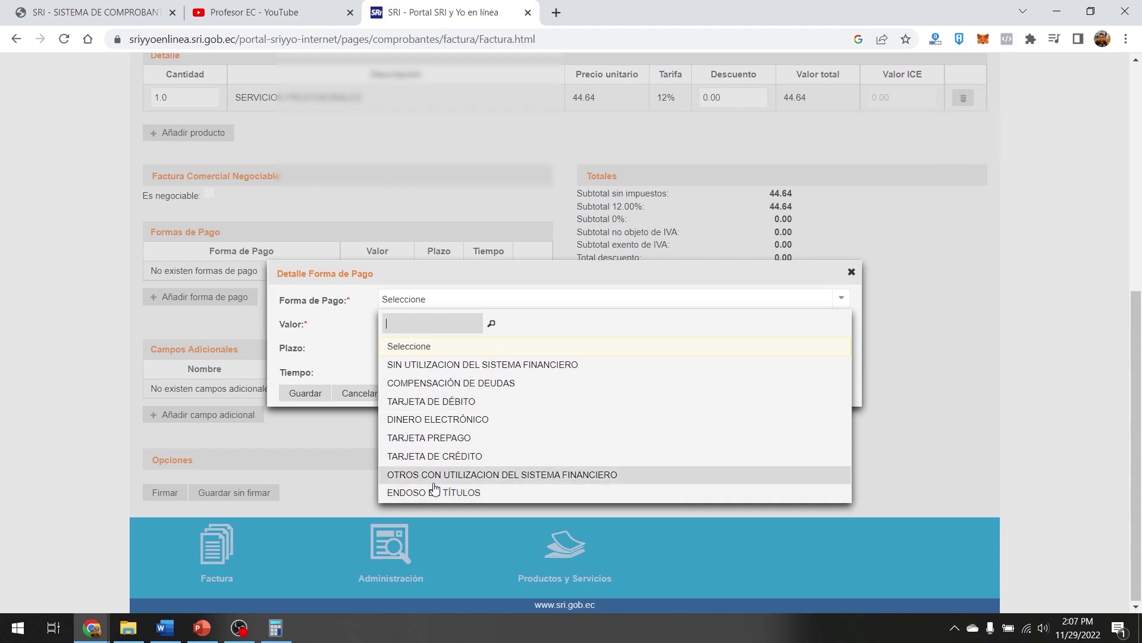
pyautogui.click(505, 476)
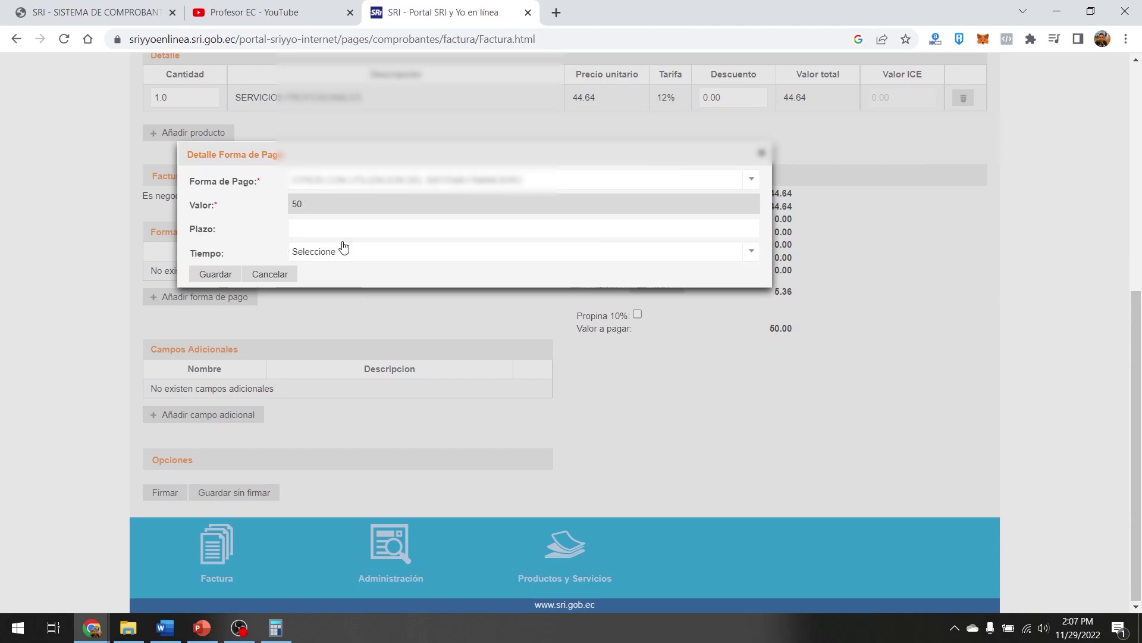
pyautogui.click(219, 275)
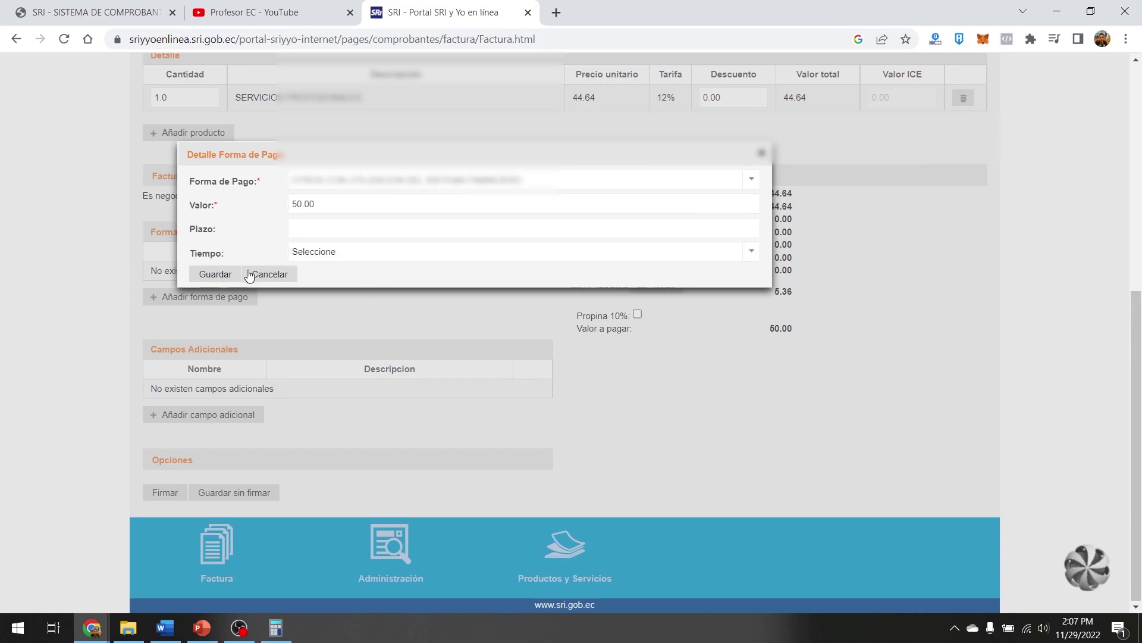
# - Sign the invoice digitally by entering the certificate password, and send it for authorization
pyautogui.scroll(-1, 599, 391)
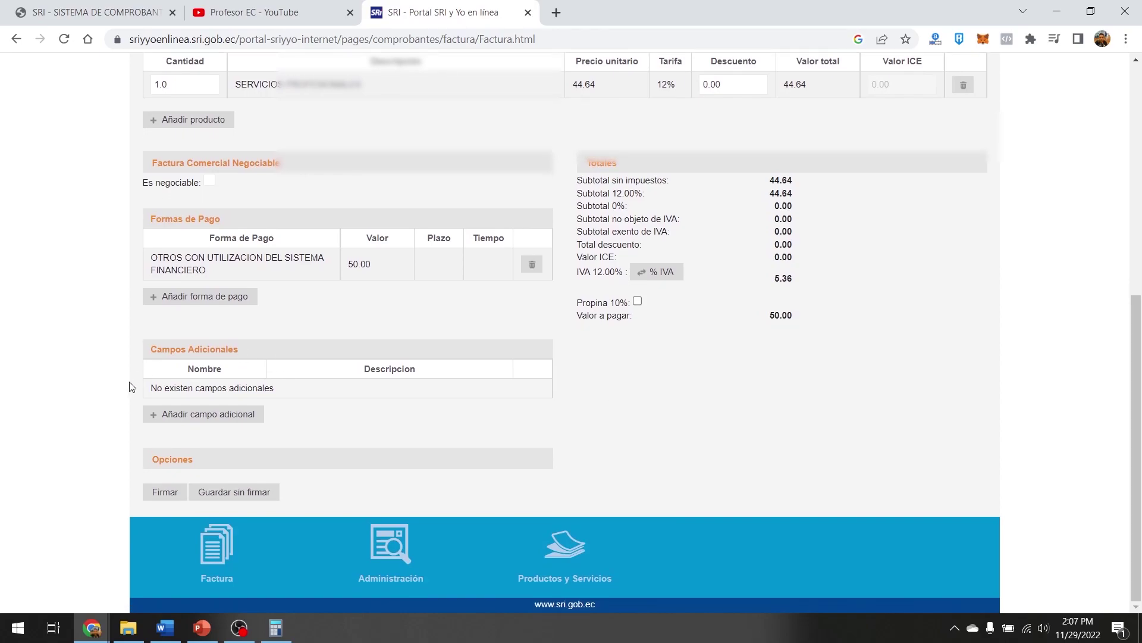
pyautogui.scroll(1, 286, 512)
pyautogui.scroll(-1, 256, 535)
pyautogui.click(171, 497)
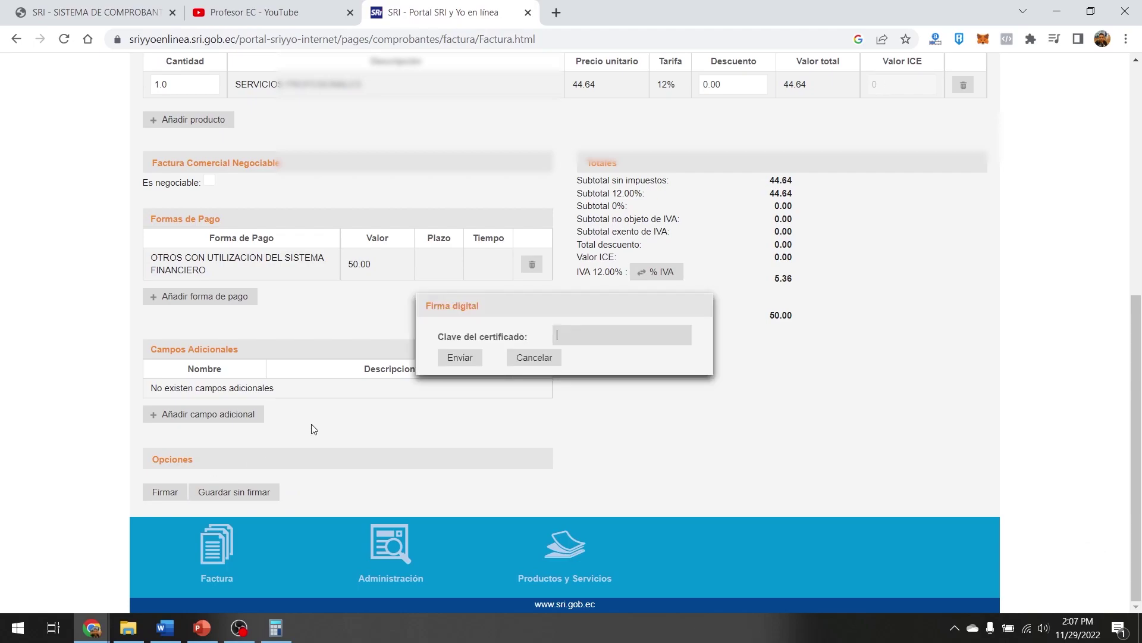
pyautogui.click(605, 341)
pyautogui.hotkey('ctrl', 'v')
pyautogui.click(460, 363)
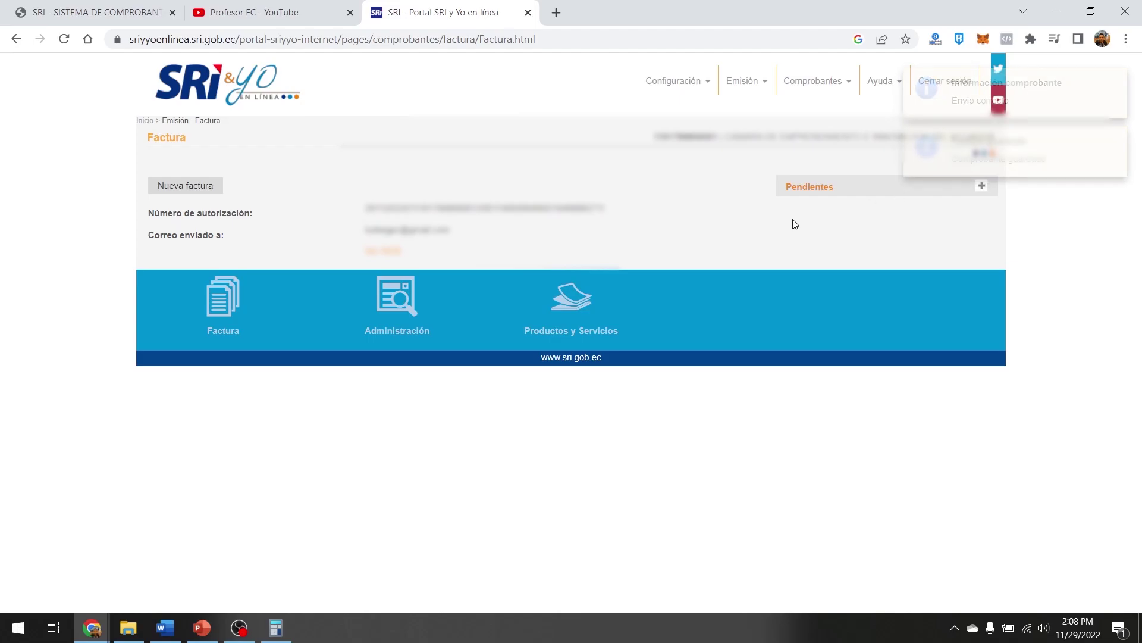
# - Open the authorized invoice's RIDE, review its header, detail and totals, and return to the invoicing portal
pyautogui.click(381, 254)
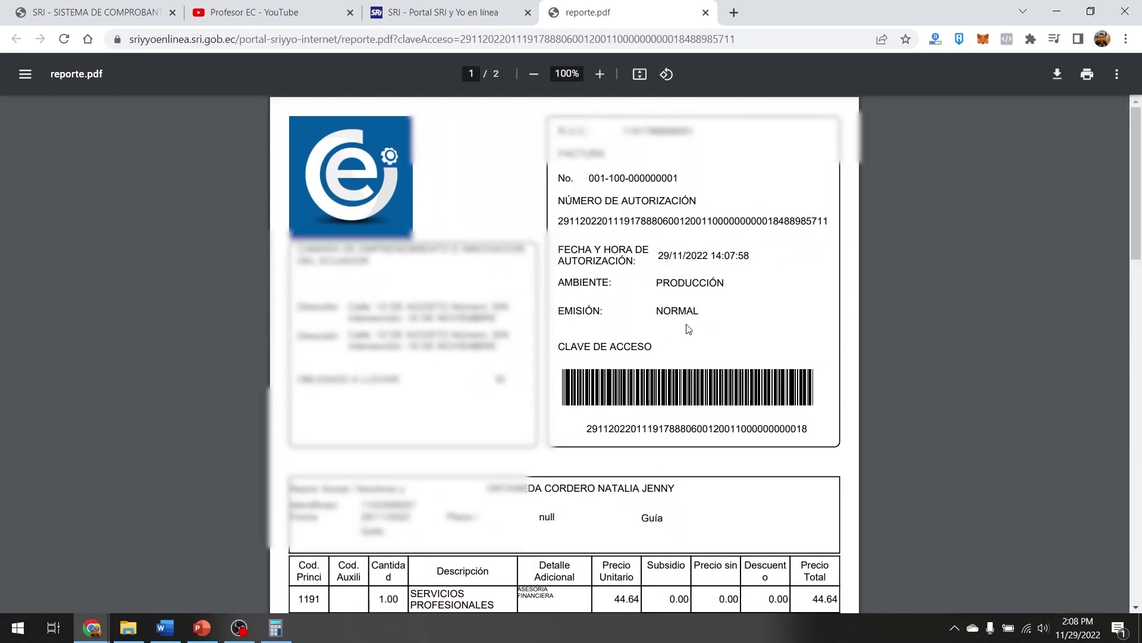
pyautogui.scroll(-5, 780, 375)
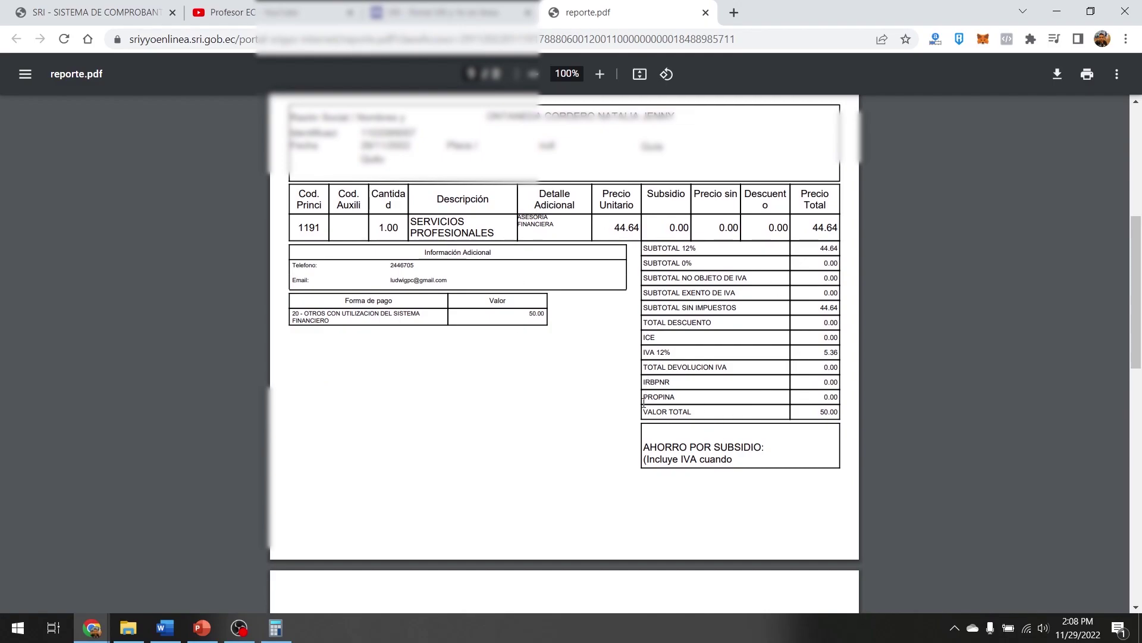
pyautogui.hotkey('ctrl', 'shift', 'Tab')
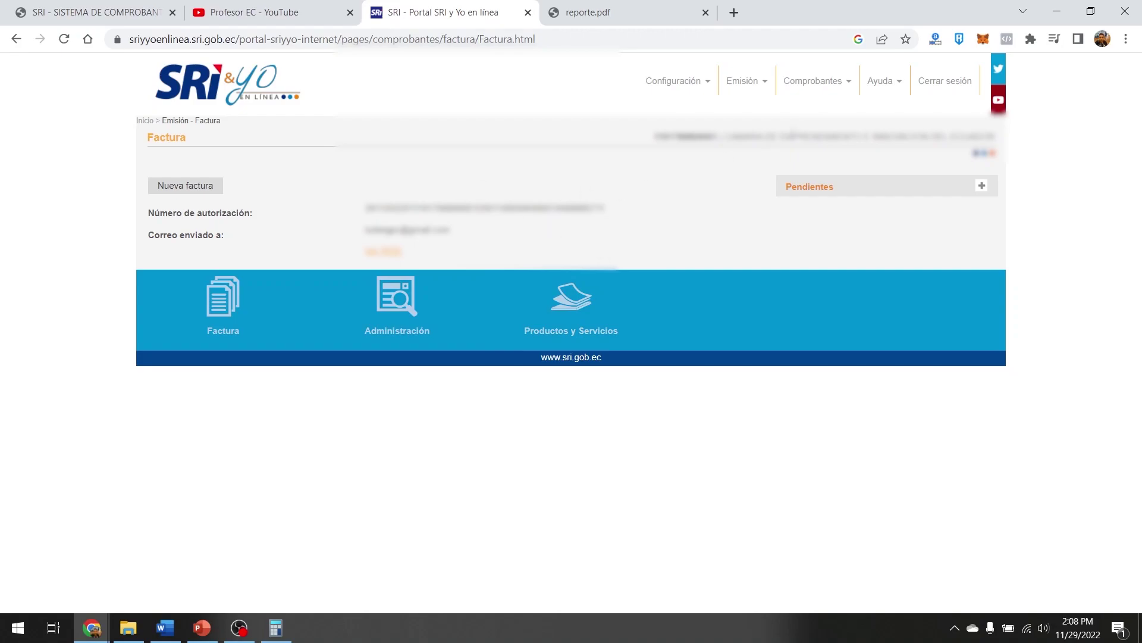
# - Search the electronic receipts administration for all receipt types issued on 29/11/2022
pyautogui.click(827, 88)
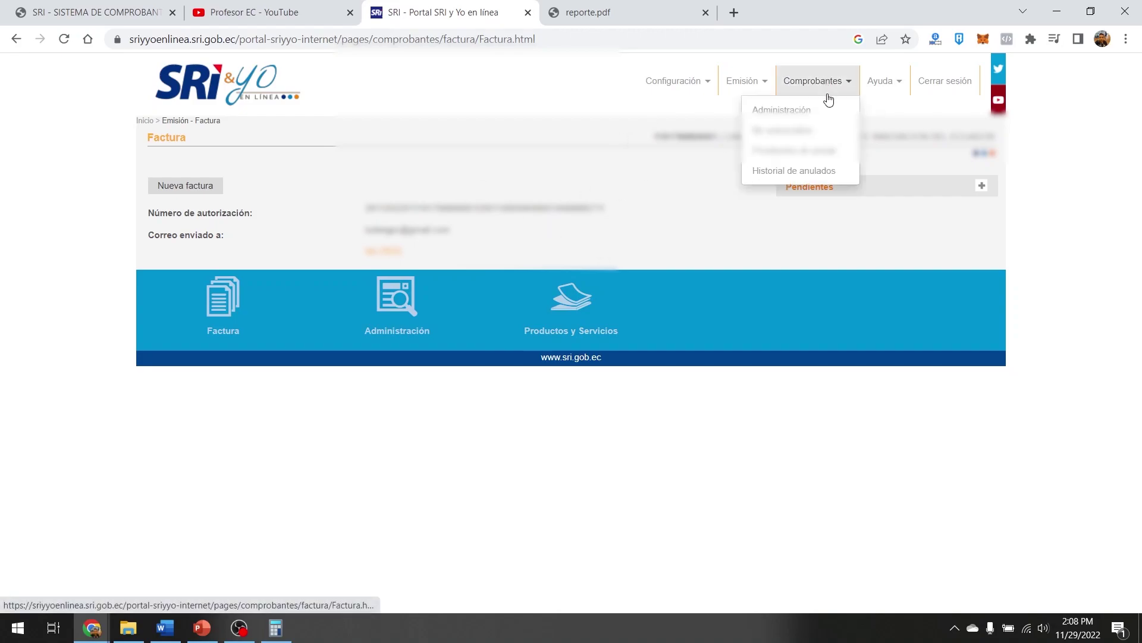
pyautogui.click(800, 112)
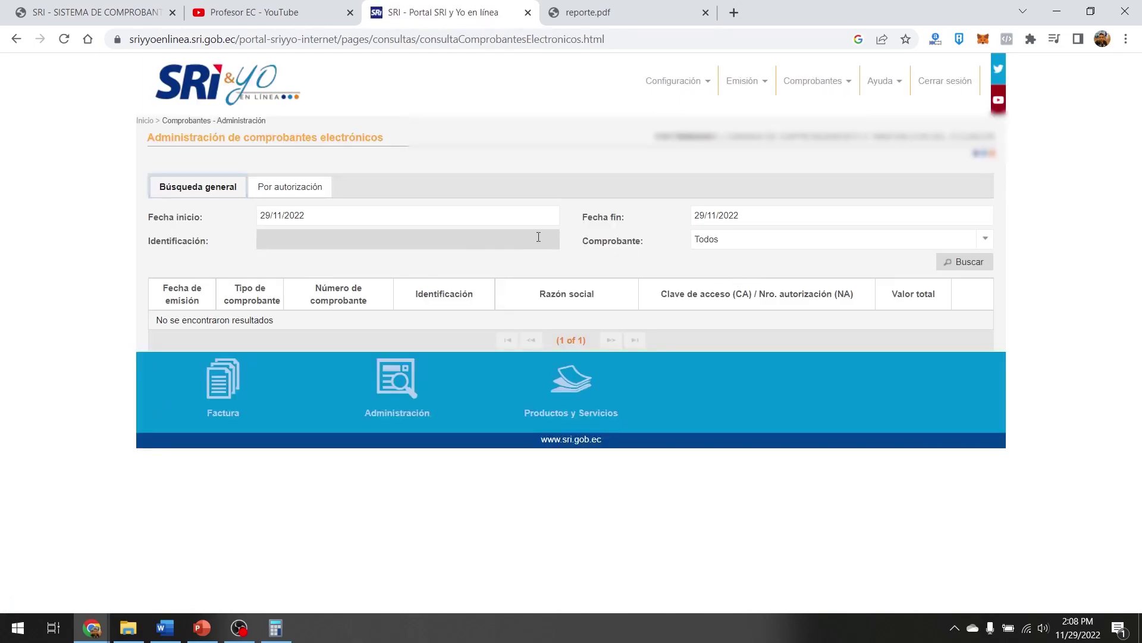
pyautogui.click(967, 262)
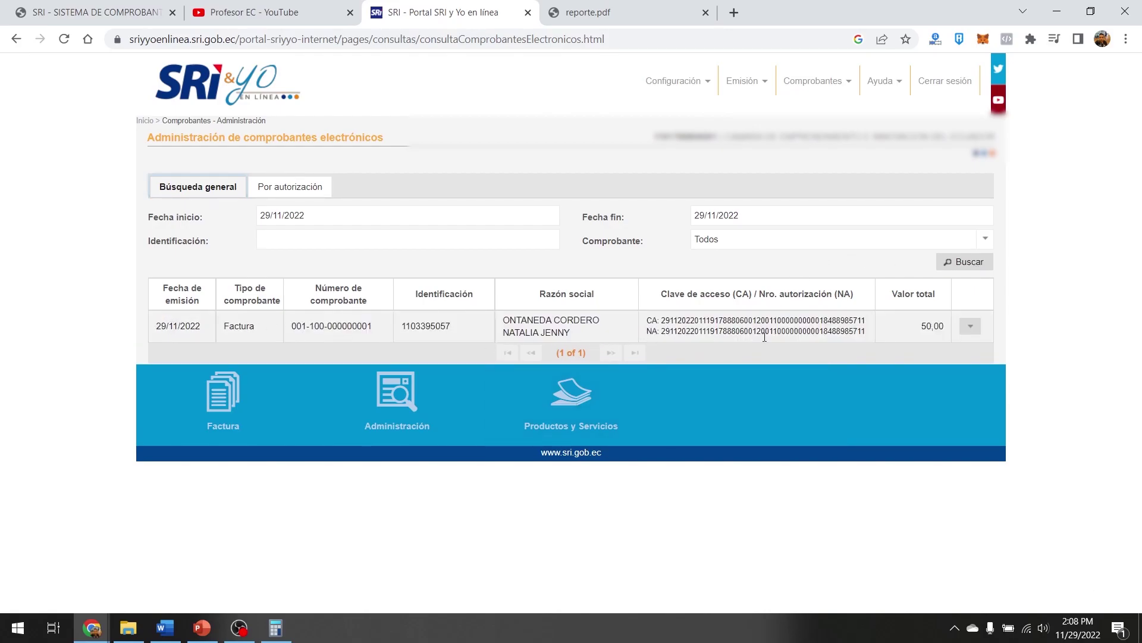
# - Annul the 29/11/2022 Factura, keeping the e-mail address given for the annulment notice
pyautogui.click(970, 331)
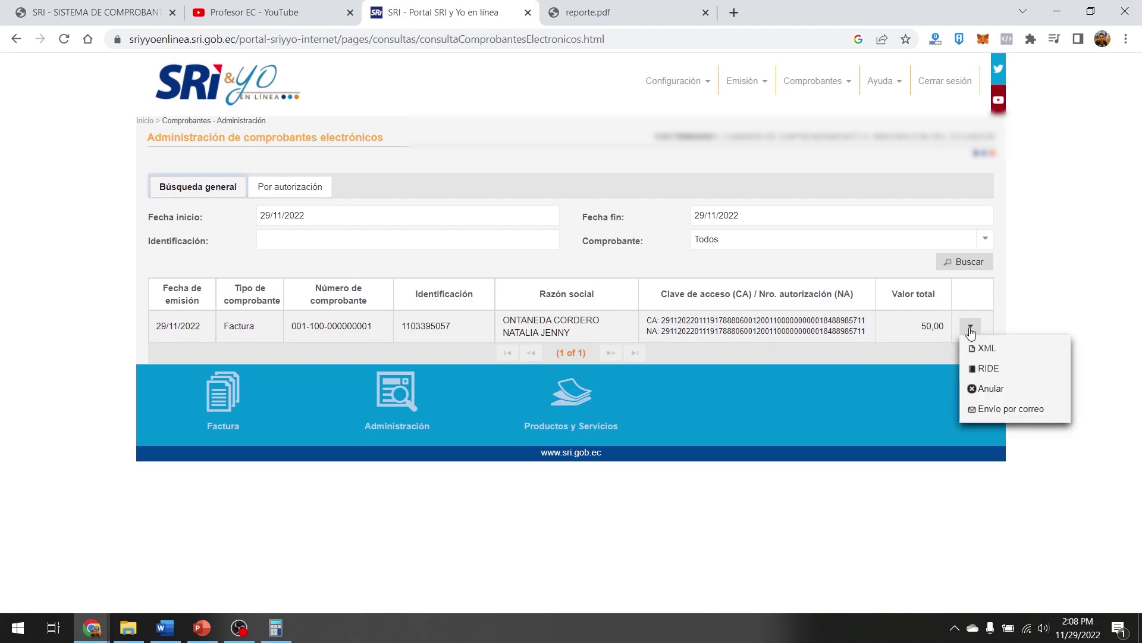
pyautogui.click(997, 390)
pyautogui.click(535, 335)
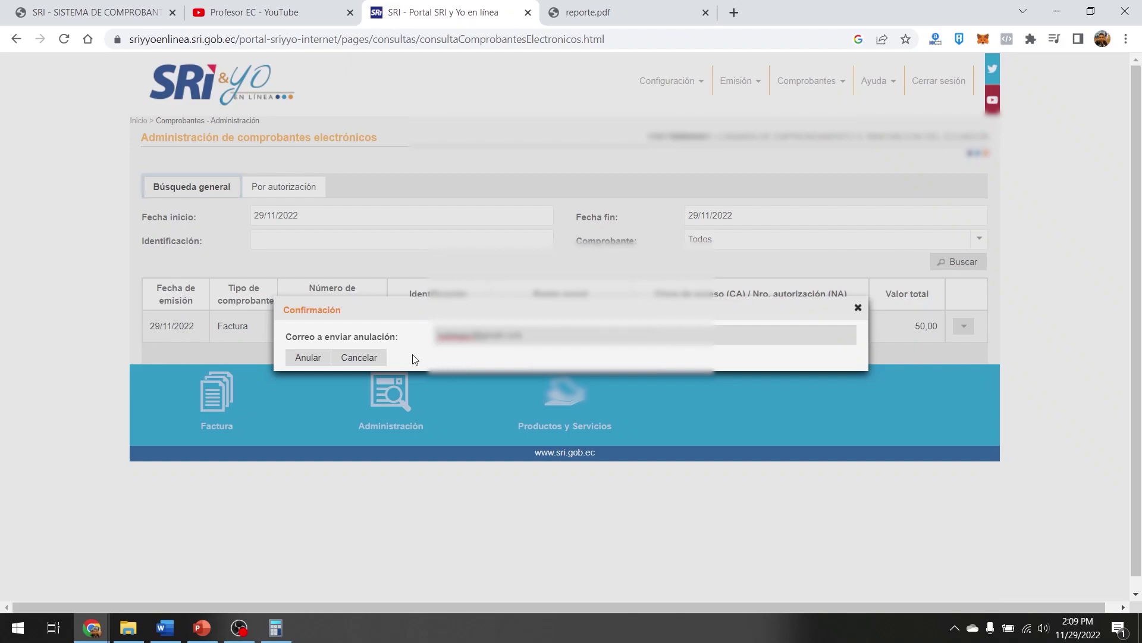
pyautogui.click(307, 359)
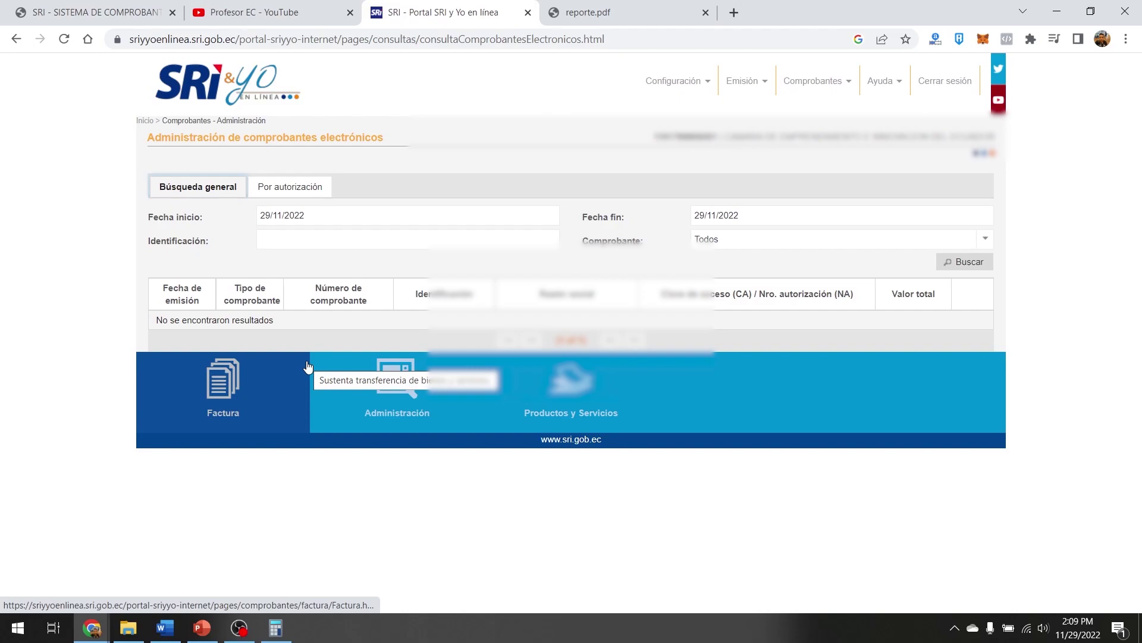
# - Switch to the Profesor EC channel on YouTube and view its main page from the banner
pyautogui.hotkey('ctrl', 'shift', 'Tab')
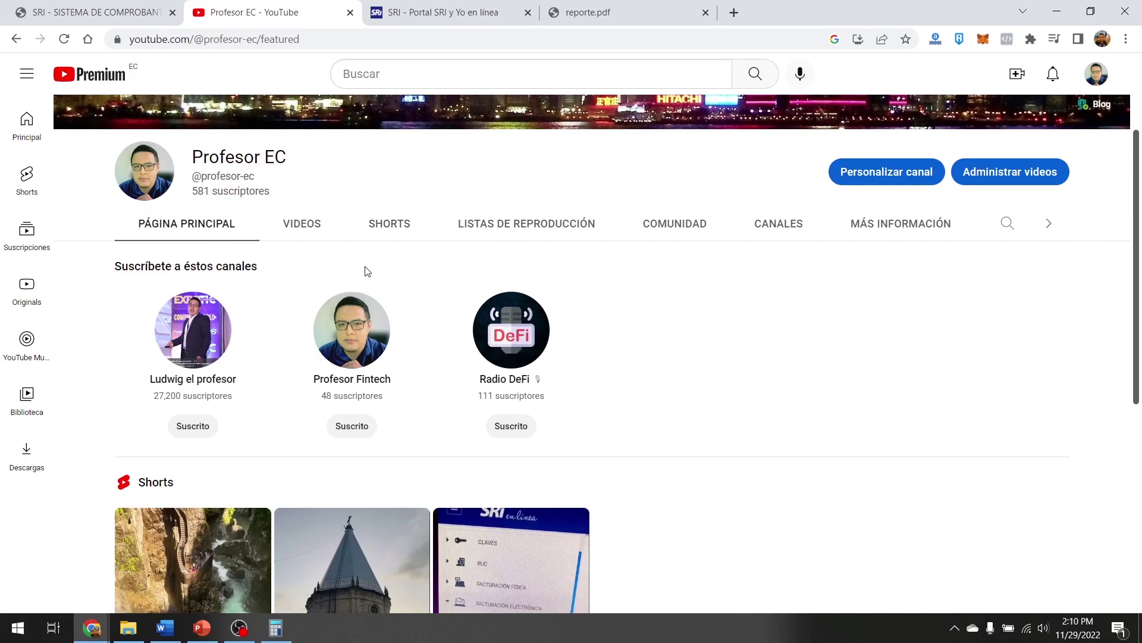
pyautogui.scroll(3, 366, 271)
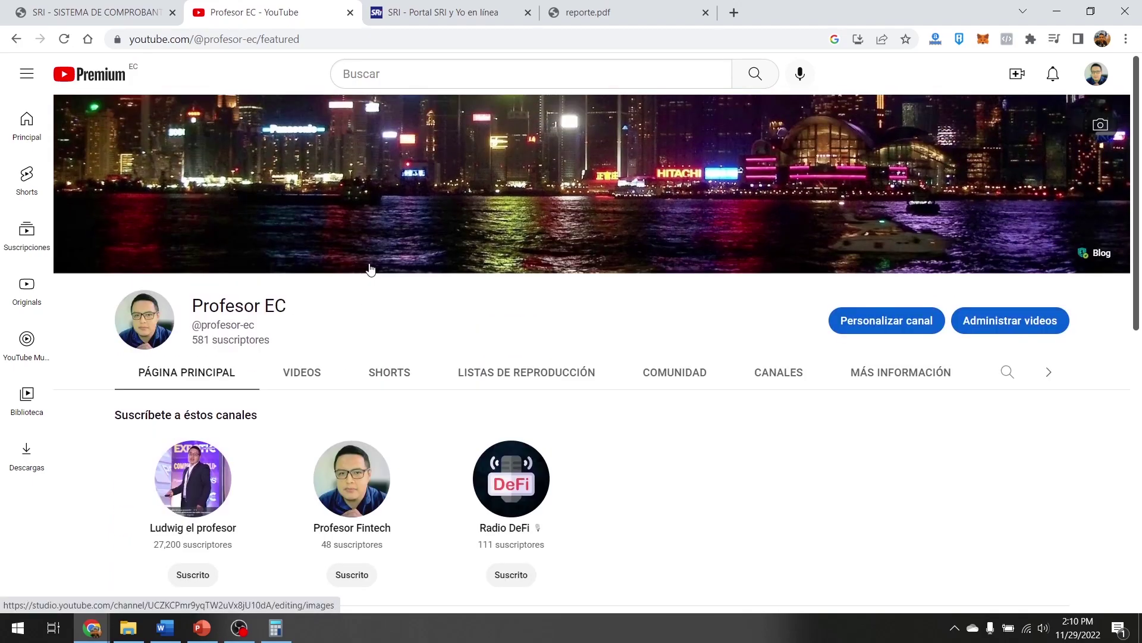